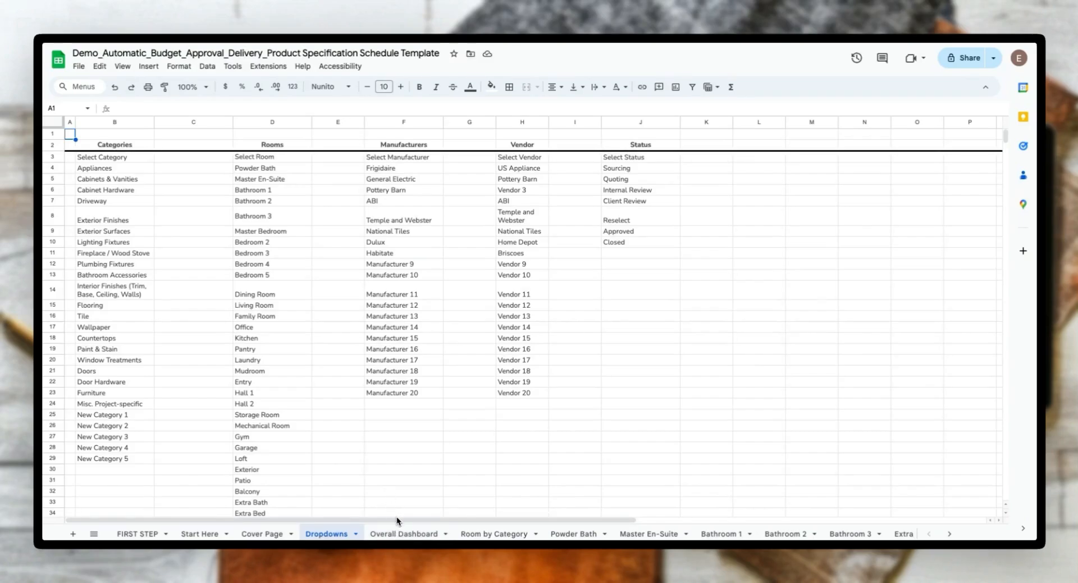
Open the Overall Dashboard sheet and review the project's cost summary and the category and area summaries.
{"action": "left_click", "coordinate": [399, 531]}
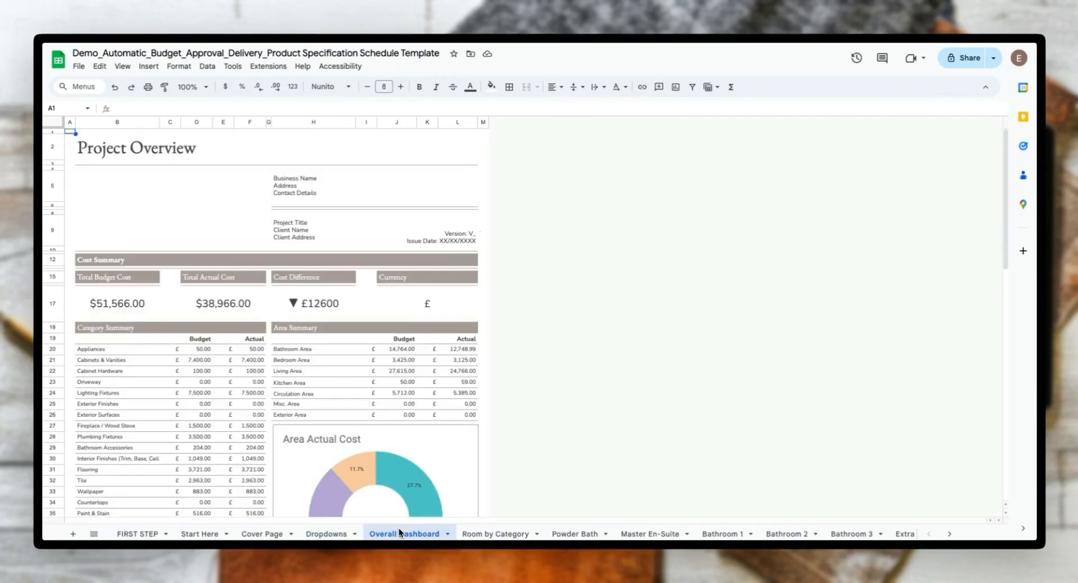
{"action": "scroll", "coordinate": [335, 428], "scroll_direction": "down", "scroll_amount": 2}
{"action": "scroll", "coordinate": [329, 412], "scroll_direction": "up", "scroll_amount": 2}
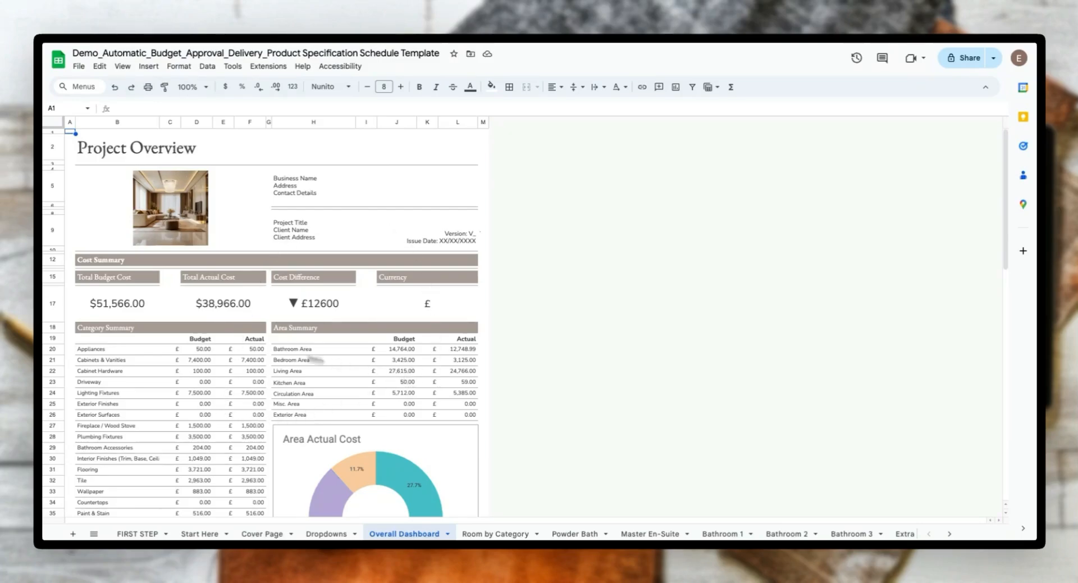
{"action": "scroll", "coordinate": [270, 424], "scroll_direction": "down", "scroll_amount": 2}
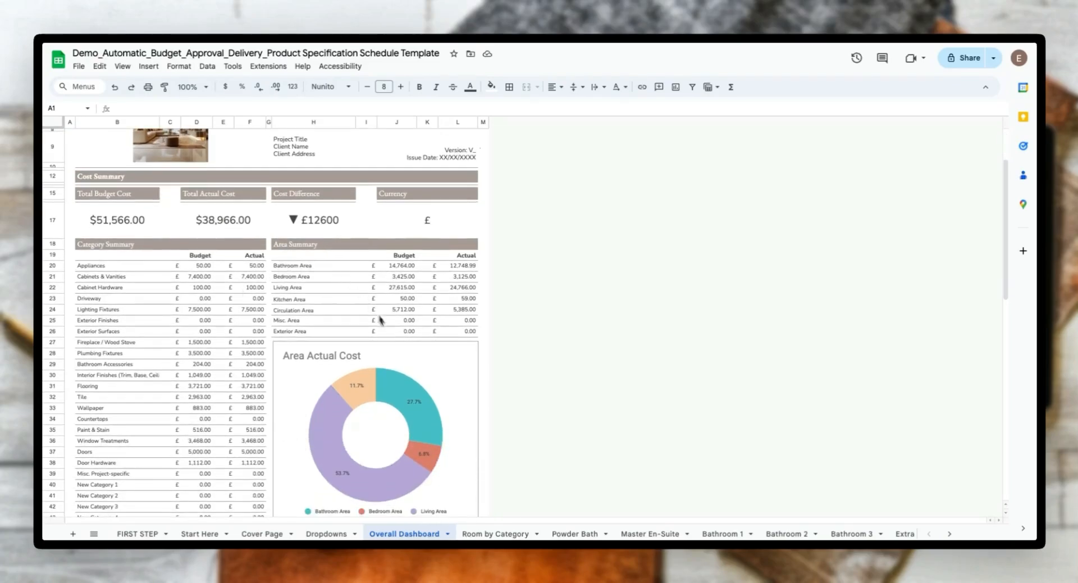
{"action": "scroll", "coordinate": [409, 373], "scroll_direction": "down", "scroll_amount": 2}
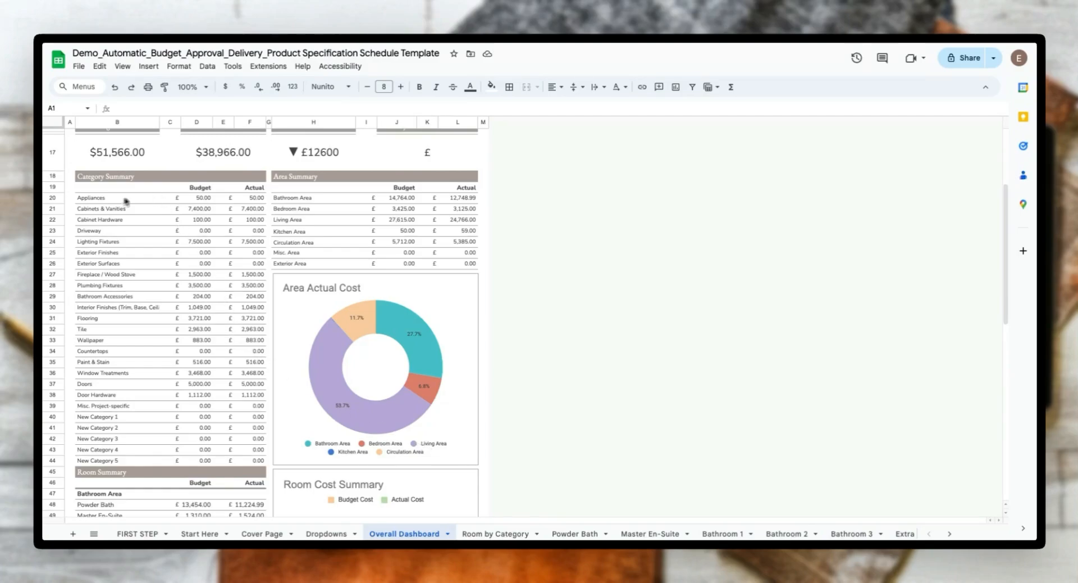
Inspect the Appliances row's budget and actual cells, and select the category names from Appliances to New Category 5.
{"action": "left_click", "coordinate": [95, 199]}
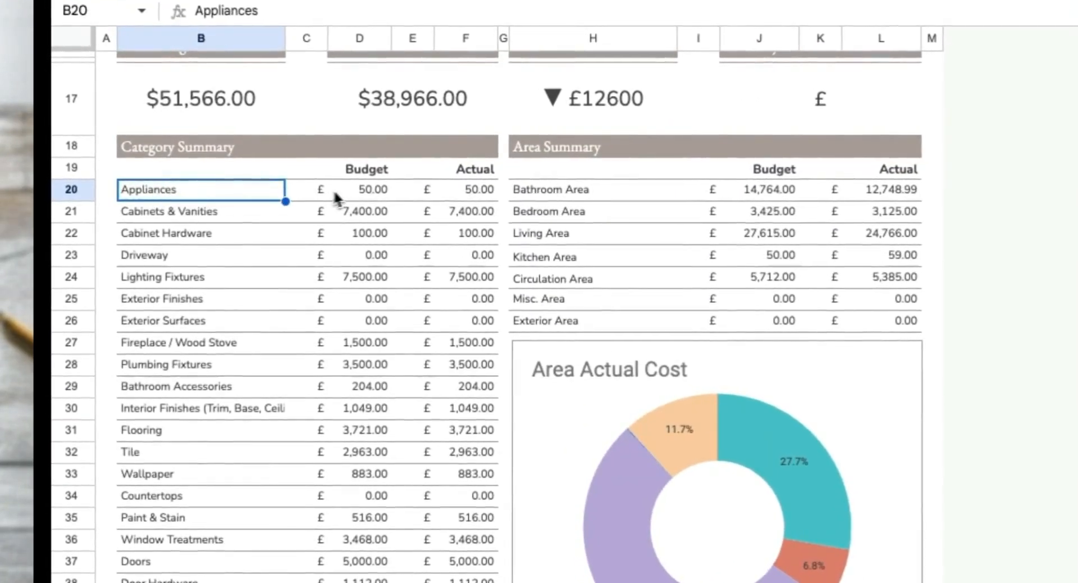
{"action": "left_click", "coordinate": [200, 198]}
{"action": "left_click", "coordinate": [481, 188]}
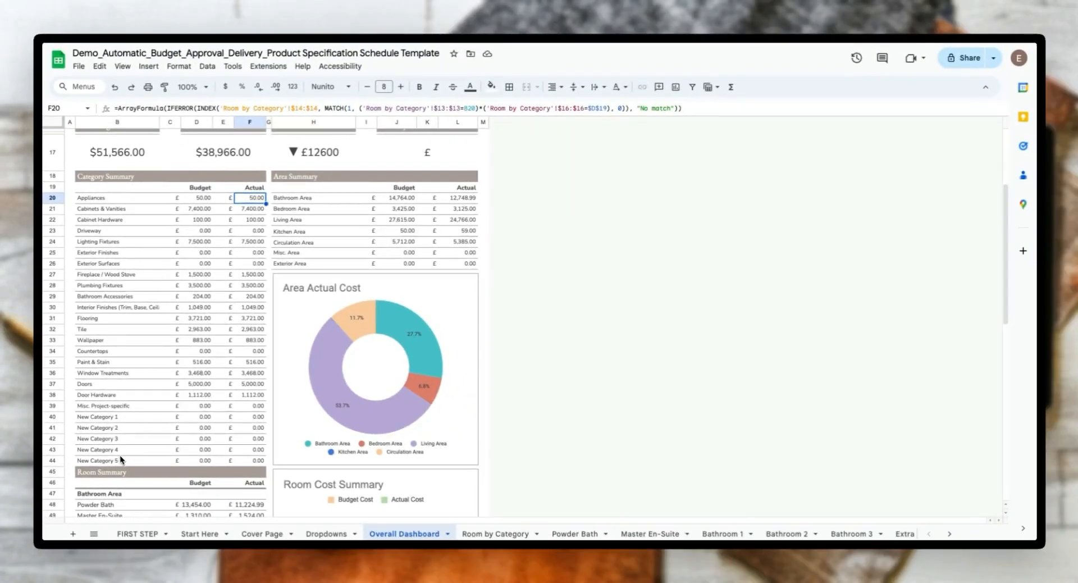
{"action": "left_click_drag", "start_coordinate": [141, 201], "coordinate": [119, 461]}
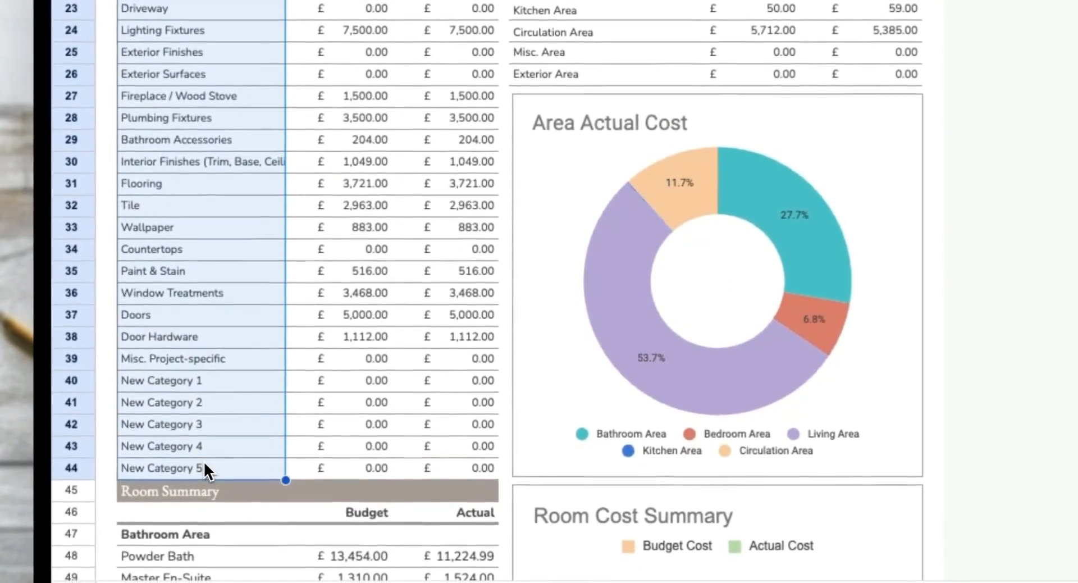
Select the area names in the Area Summary and look over the Room Summary, selecting the Bathroom 1 cell.
{"action": "scroll", "coordinate": [498, 221], "scroll_direction": "up", "scroll_amount": 2}
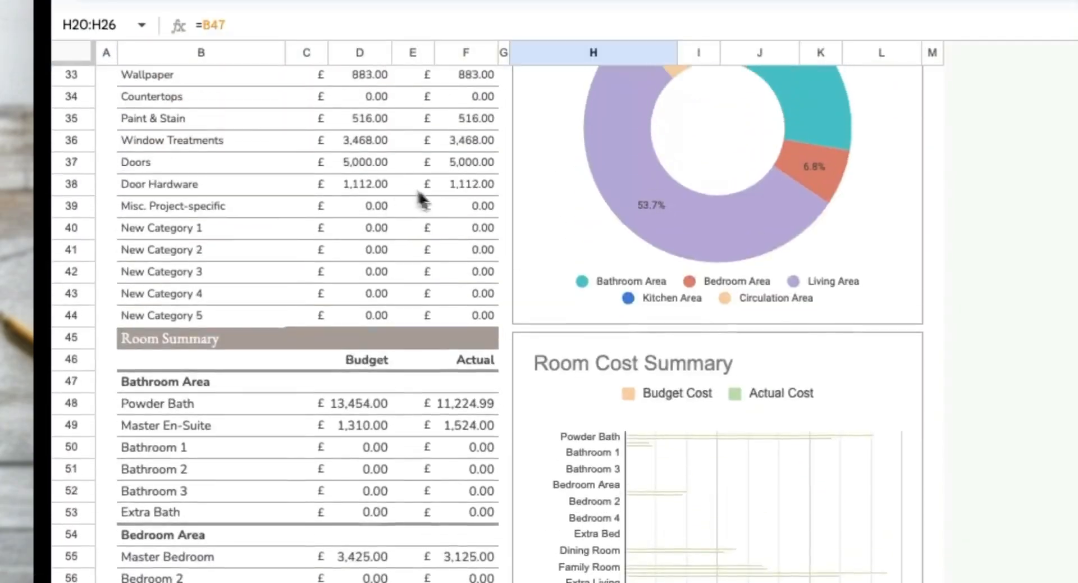
{"action": "scroll", "coordinate": [421, 197], "scroll_direction": "up", "scroll_amount": 5}
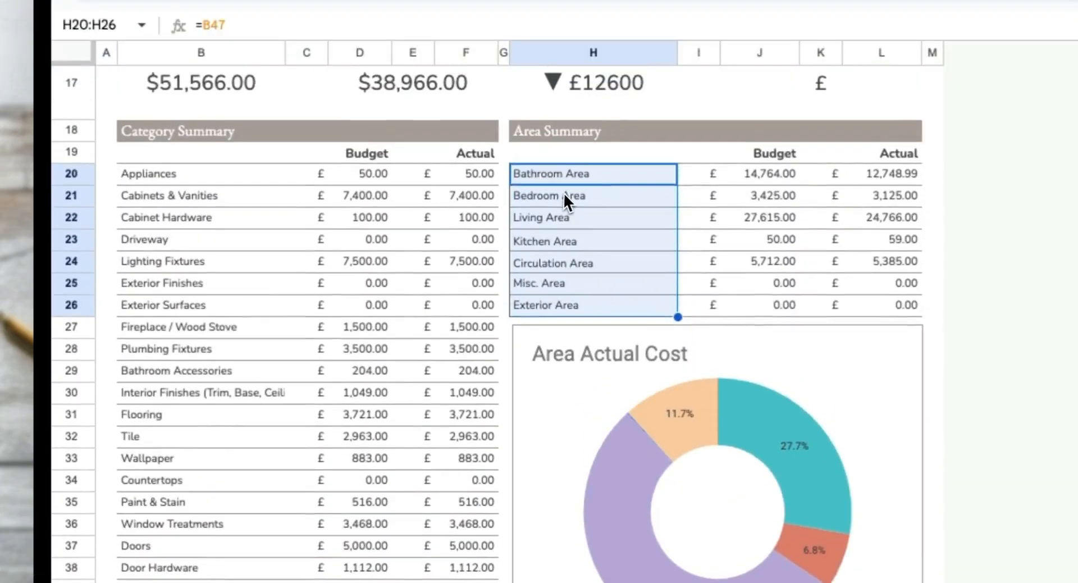
{"action": "scroll", "coordinate": [459, 373], "scroll_direction": "down", "scroll_amount": 8}
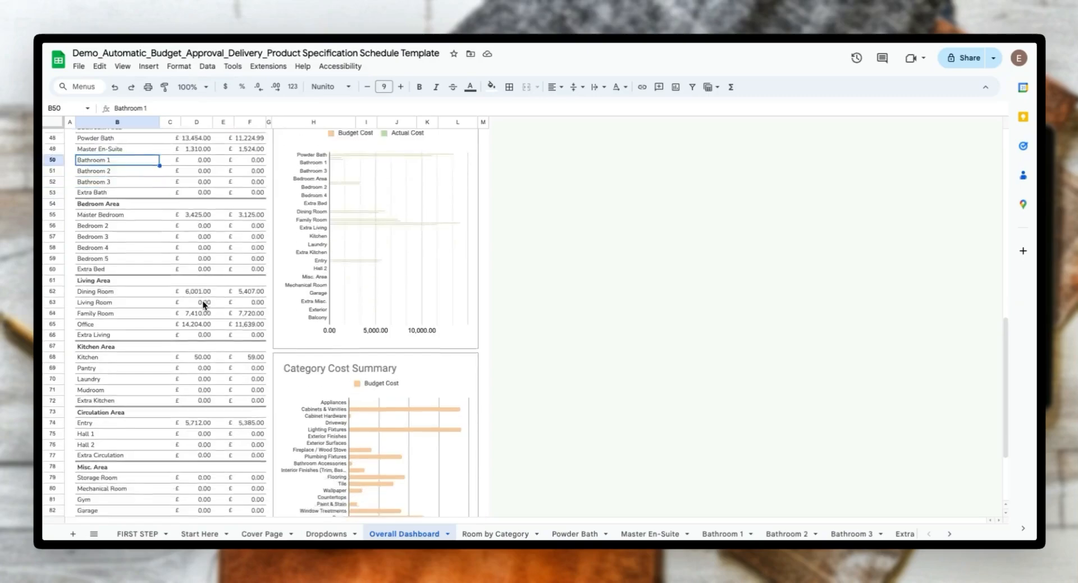
Review the Category Cost Summary, Room Cost Summary and Area Actual Cost charts on the dashboard.
{"action": "scroll", "coordinate": [202, 301], "scroll_direction": "down", "scroll_amount": 2}
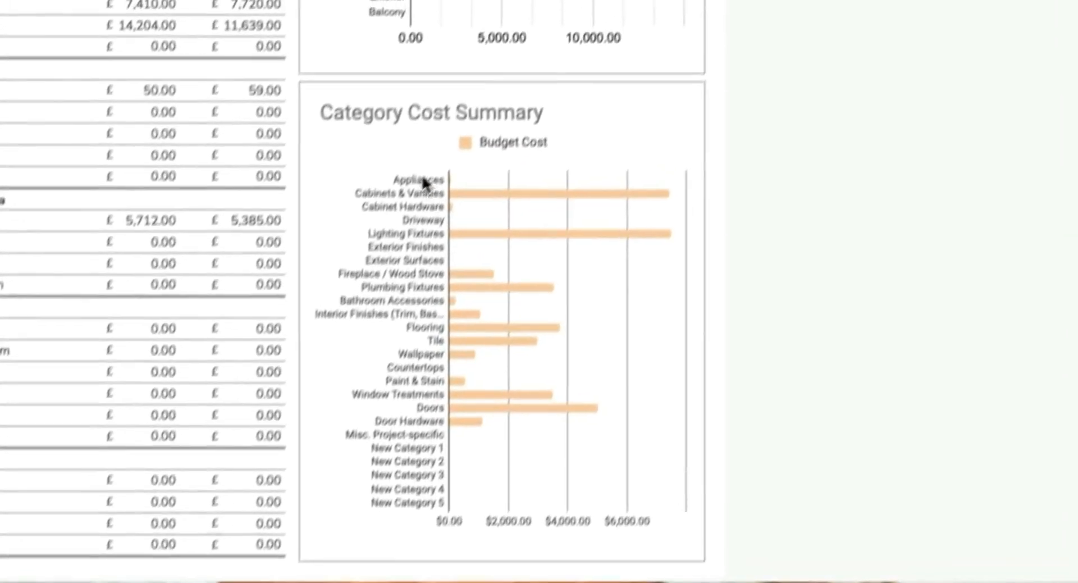
{"action": "scroll", "coordinate": [530, 308], "scroll_direction": "up", "scroll_amount": 10}
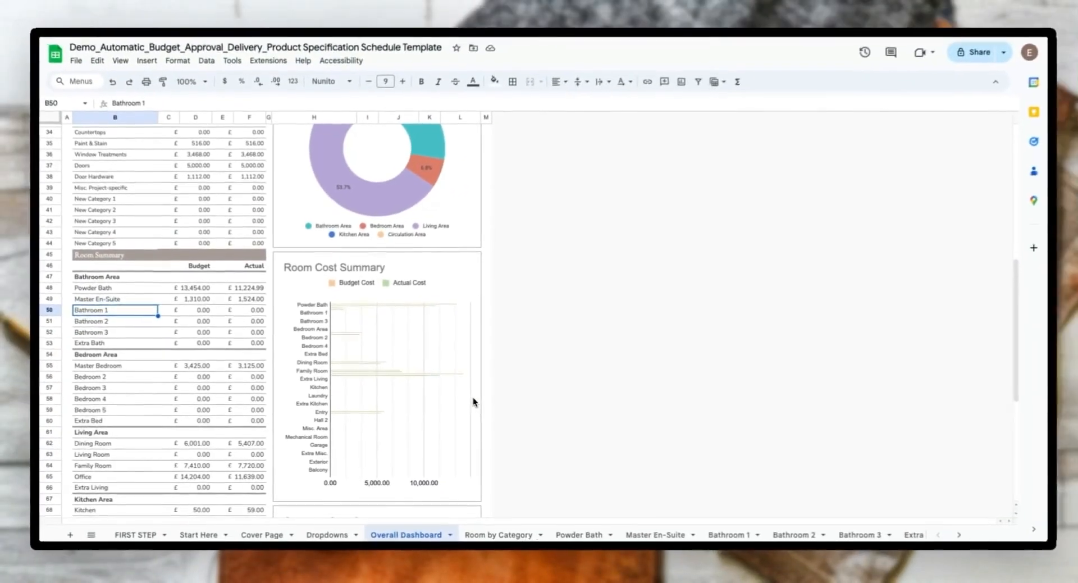
{"action": "scroll", "coordinate": [468, 339], "scroll_direction": "up", "scroll_amount": 5}
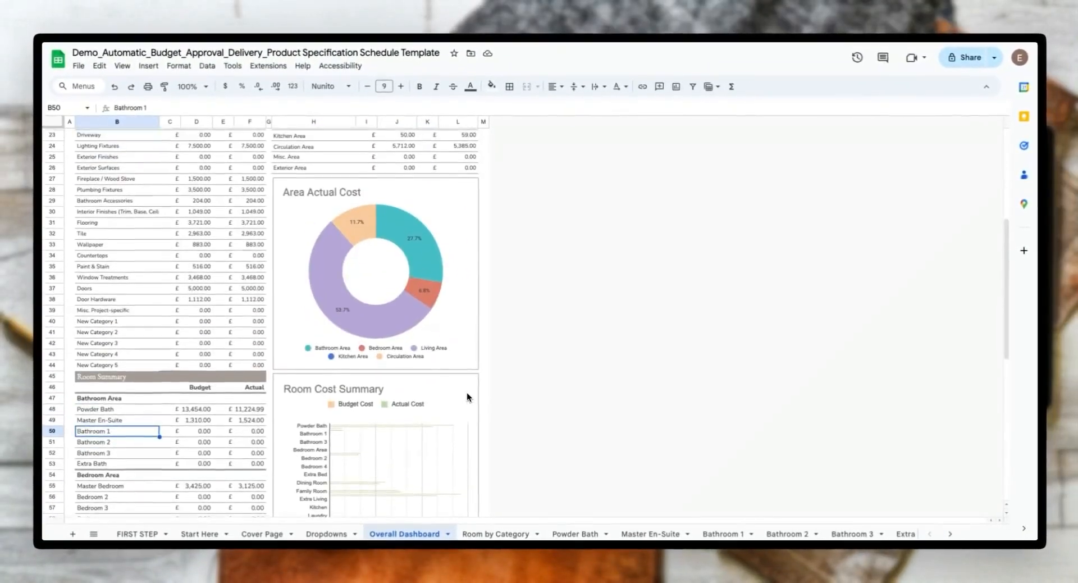
{"action": "scroll", "coordinate": [467, 395], "scroll_direction": "up", "scroll_amount": 1}
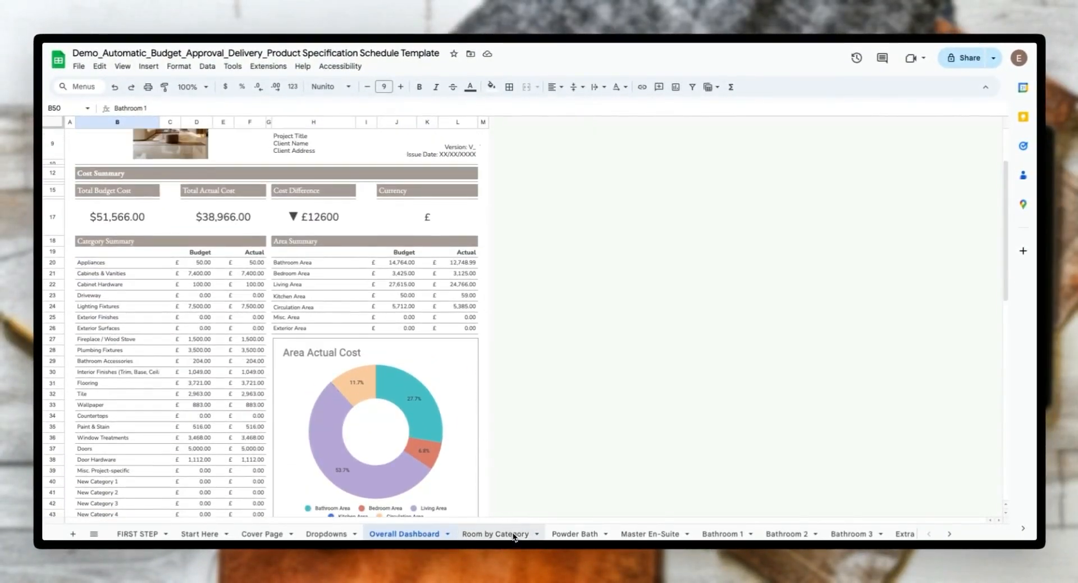
Open the Room by Category sheet and look across its budget and actual columns through to New Category 5.
{"action": "left_click", "coordinate": [514, 535]}
{"action": "scroll", "coordinate": [513, 377], "scroll_direction": "right", "scroll_amount": 1}
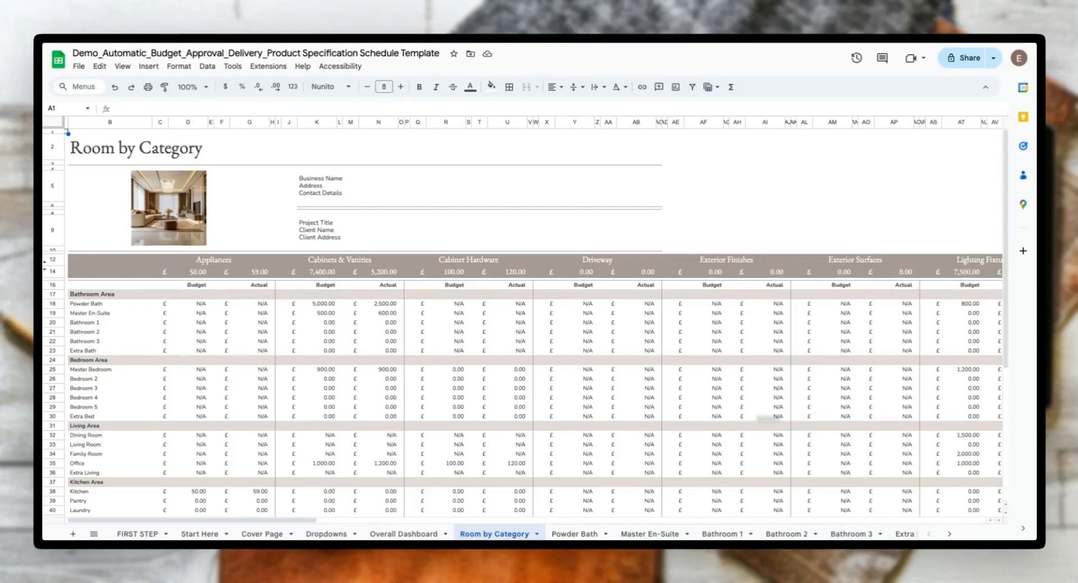
{"action": "scroll", "coordinate": [659, 339], "scroll_direction": "right", "scroll_amount": 15}
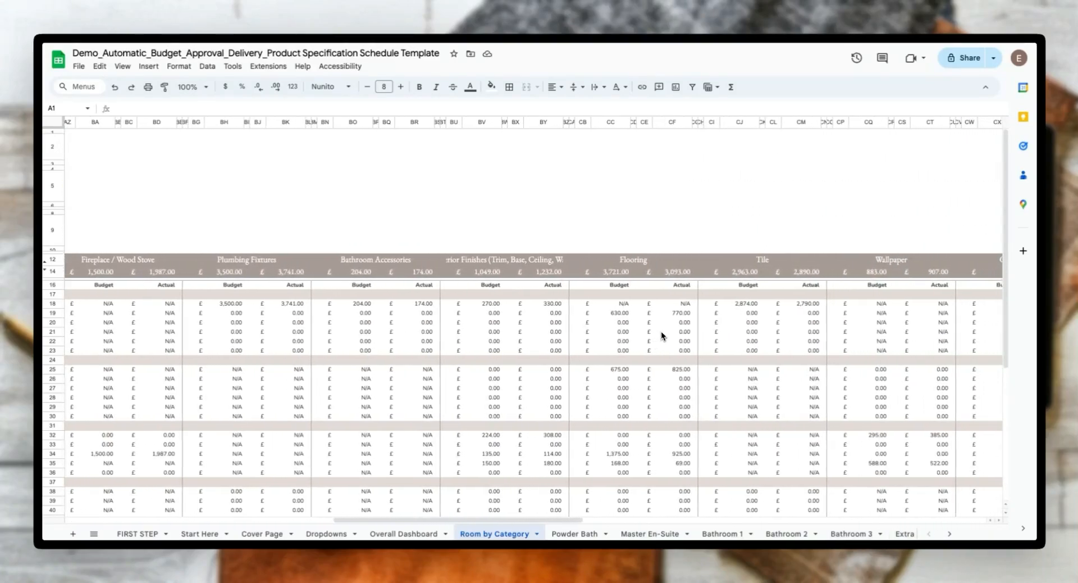
{"action": "scroll", "coordinate": [633, 372], "scroll_direction": "right", "scroll_amount": 6}
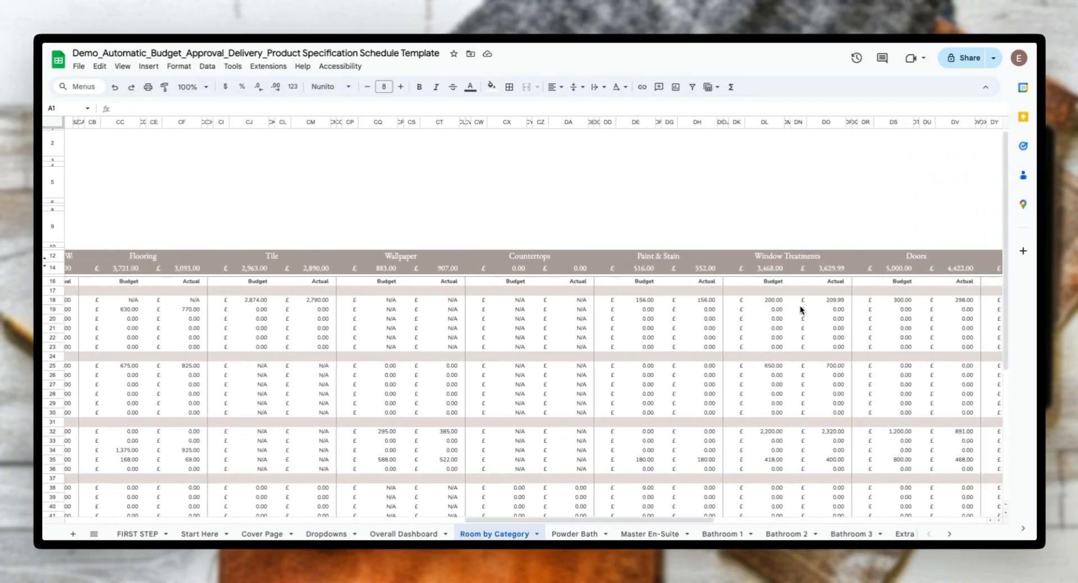
{"action": "scroll", "coordinate": [800, 308], "scroll_direction": "right", "scroll_amount": 6}
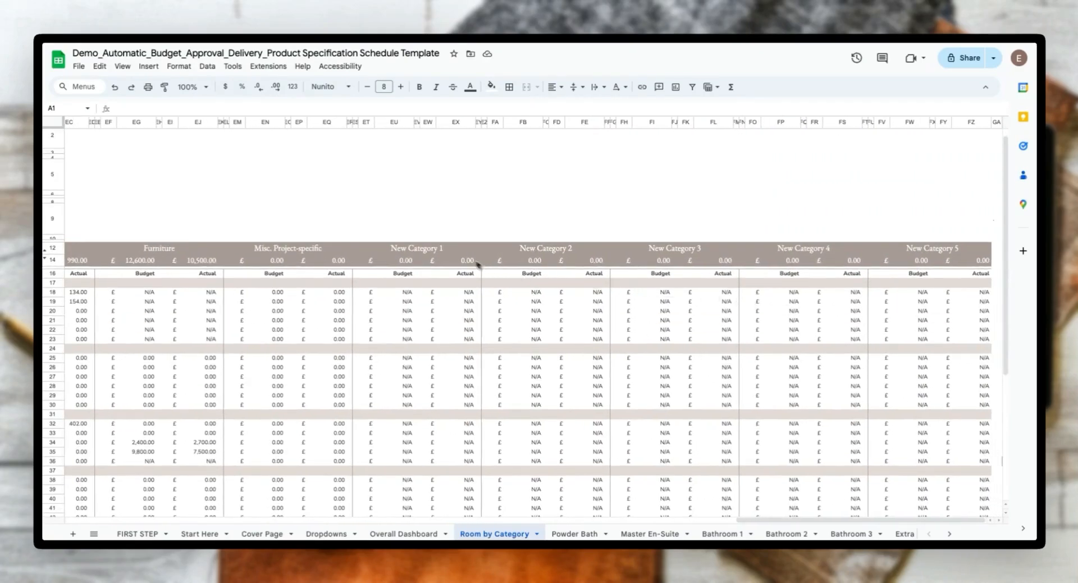
Show the category choices of the New Category 1 header and close the list without choosing one.
{"action": "left_click", "coordinate": [442, 252]}
{"action": "left_click", "coordinate": [454, 253]}
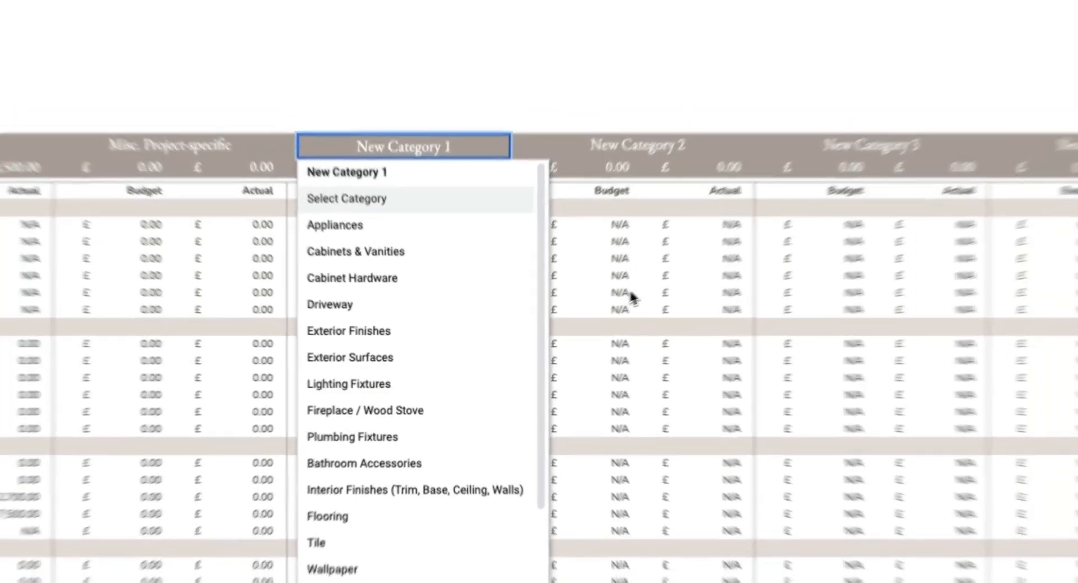
{"action": "left_click", "coordinate": [647, 284]}
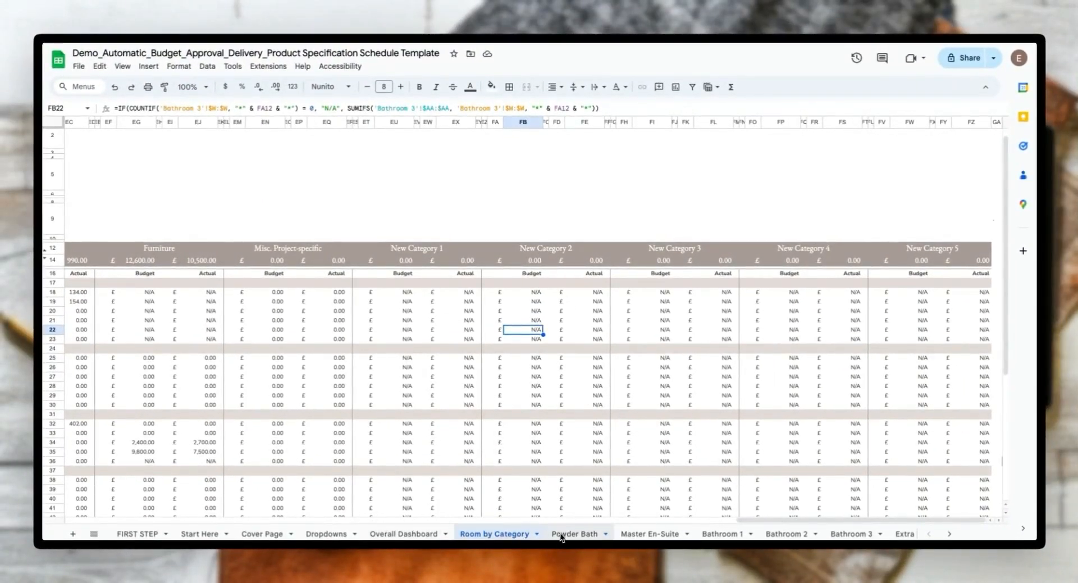
Return to the Dropdowns sheet and select the full room list from Powder Bath to Extra External.
{"action": "left_click", "coordinate": [581, 534]}
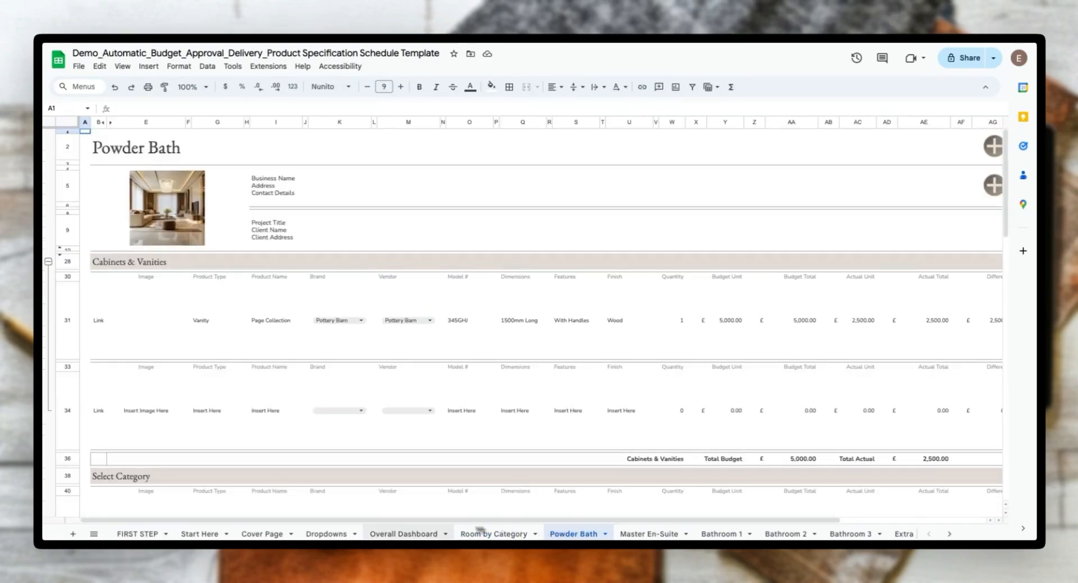
{"action": "left_click", "coordinate": [329, 534]}
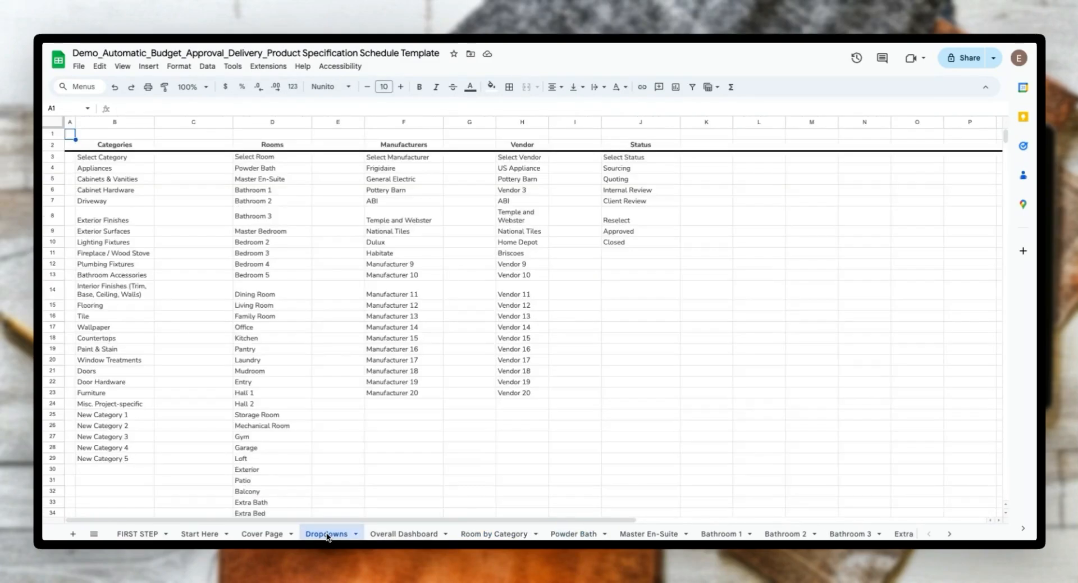
{"action": "left_click", "coordinate": [280, 172]}
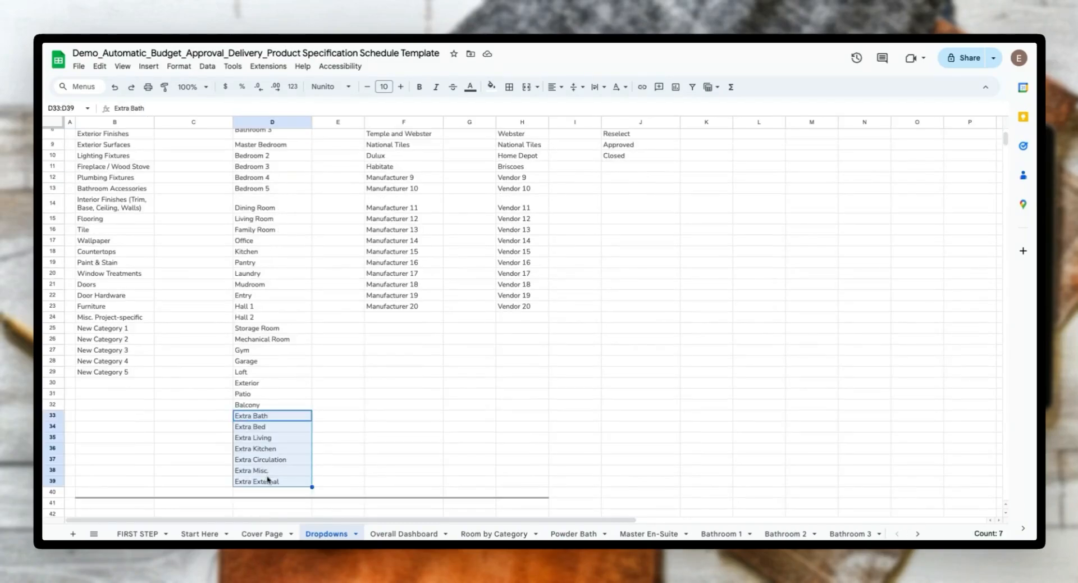
{"action": "left_click", "coordinate": [268, 477]}
{"action": "scroll", "coordinate": [289, 404], "scroll_direction": "up", "scroll_amount": 2}
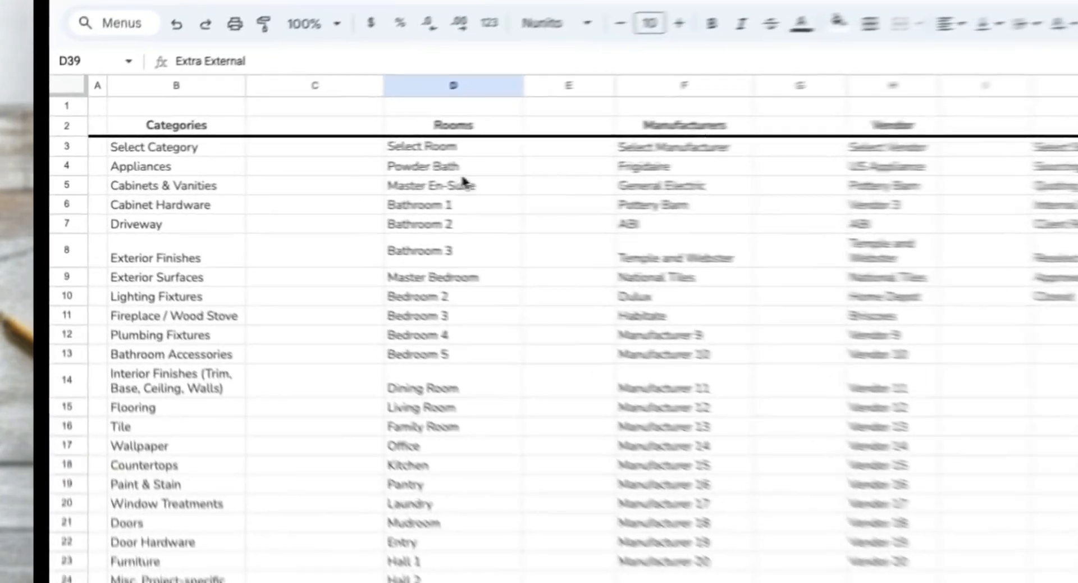
{"action": "left_click", "coordinate": [462, 174], "text": "shift"}
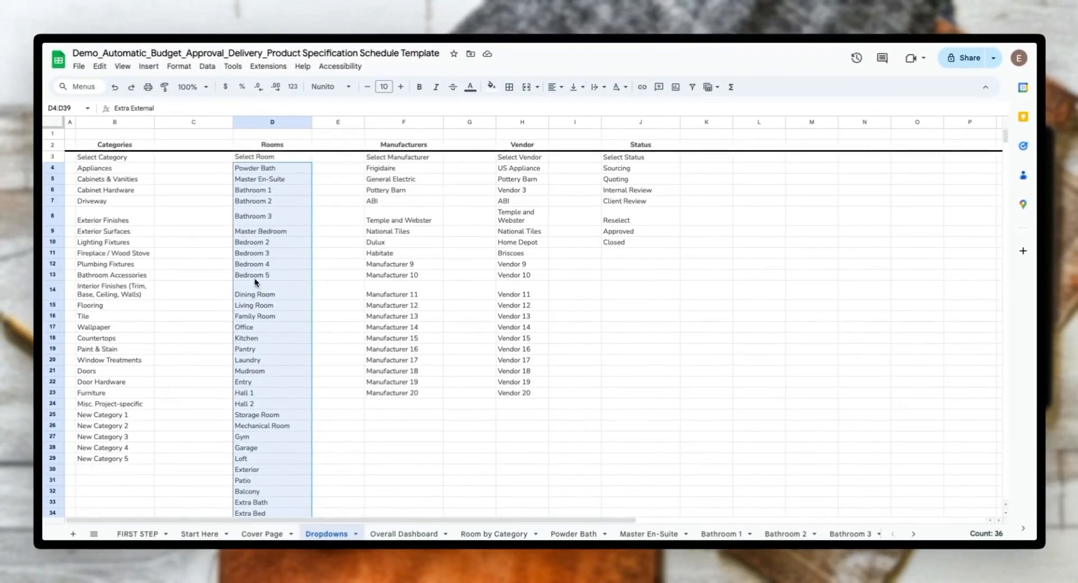
Select in turn the entries under Categories, Status, Manufacturers and Vendor on the Dropdowns sheet.
{"action": "left_click_drag", "start_coordinate": [115, 169], "coordinate": [120, 462]}
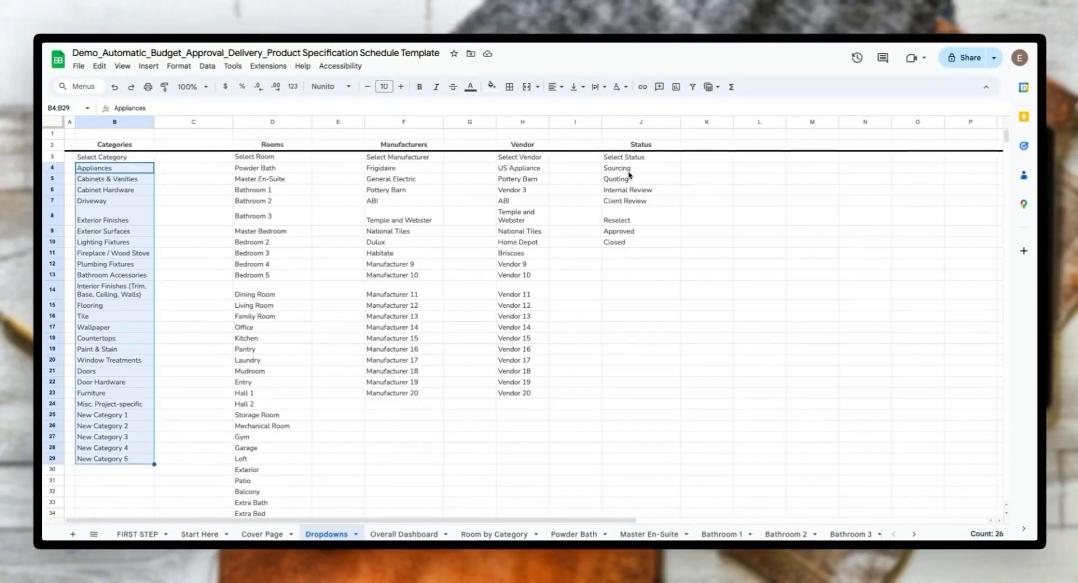
{"action": "left_click_drag", "start_coordinate": [627, 166], "coordinate": [623, 240]}
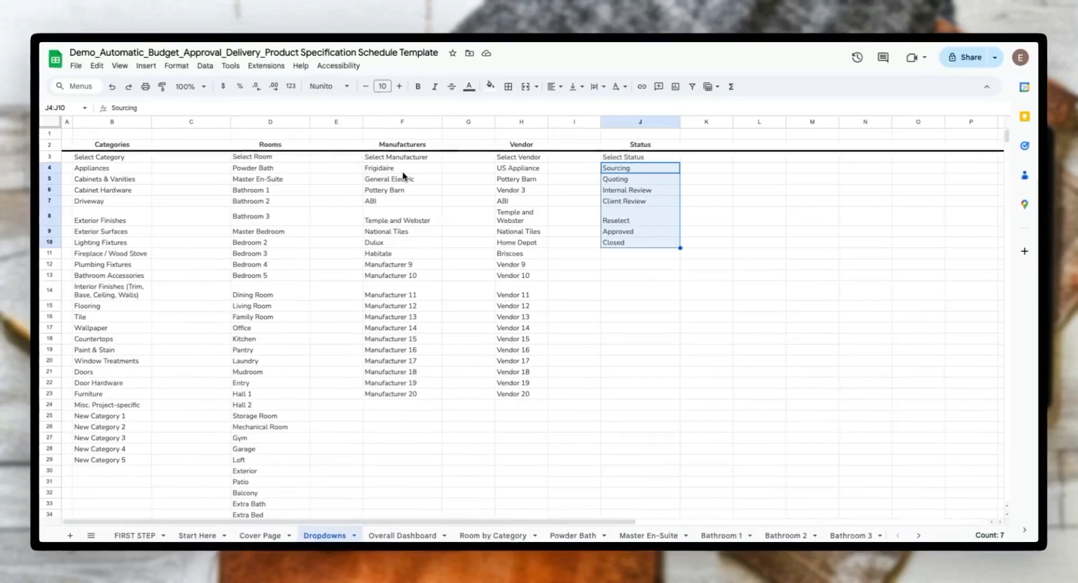
{"action": "left_click_drag", "start_coordinate": [193, 161], "coordinate": [210, 525]}
{"action": "left_click_drag", "start_coordinate": [414, 384], "coordinate": [415, 394]}
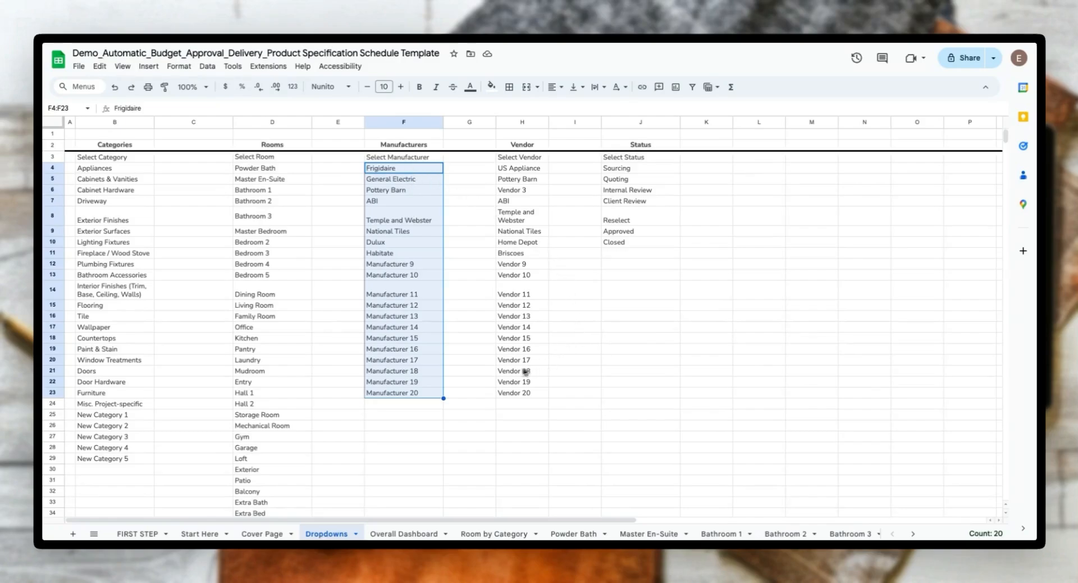
{"action": "left_click_drag", "start_coordinate": [523, 169], "coordinate": [522, 414]}
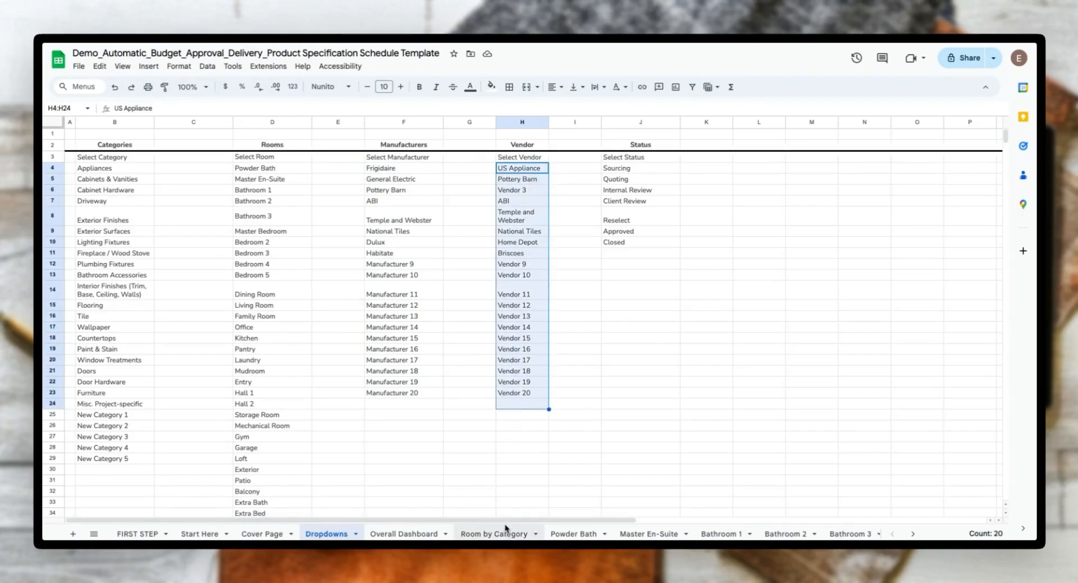
Collapse the Lighting Fixtures row group on the Powder Bath sheet.
{"action": "left_click", "coordinate": [571, 536]}
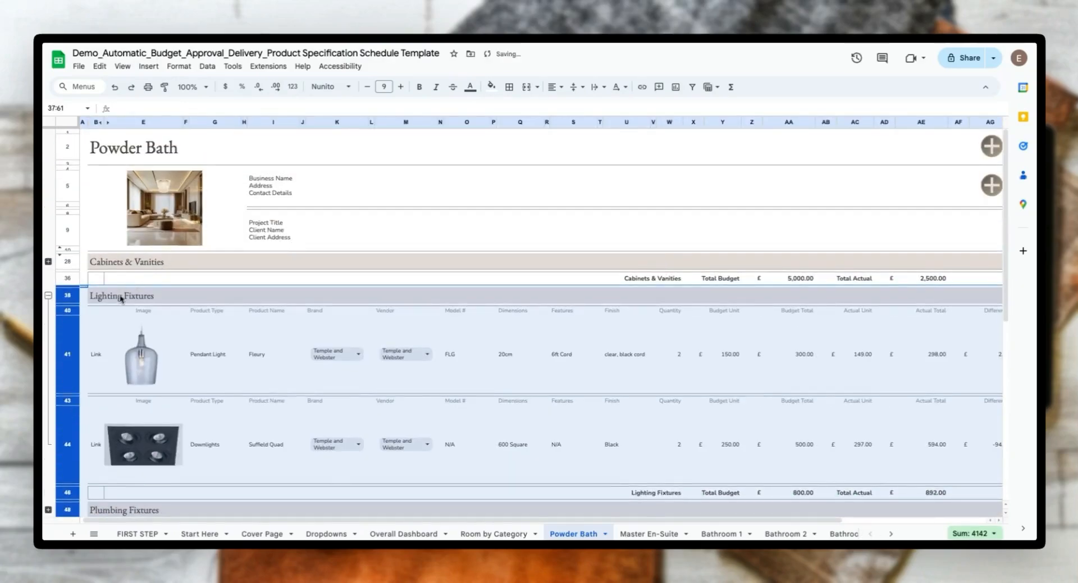
{"action": "left_click", "coordinate": [128, 303]}
{"action": "left_click", "coordinate": [48, 295]}
{"action": "left_click", "coordinate": [177, 348]}
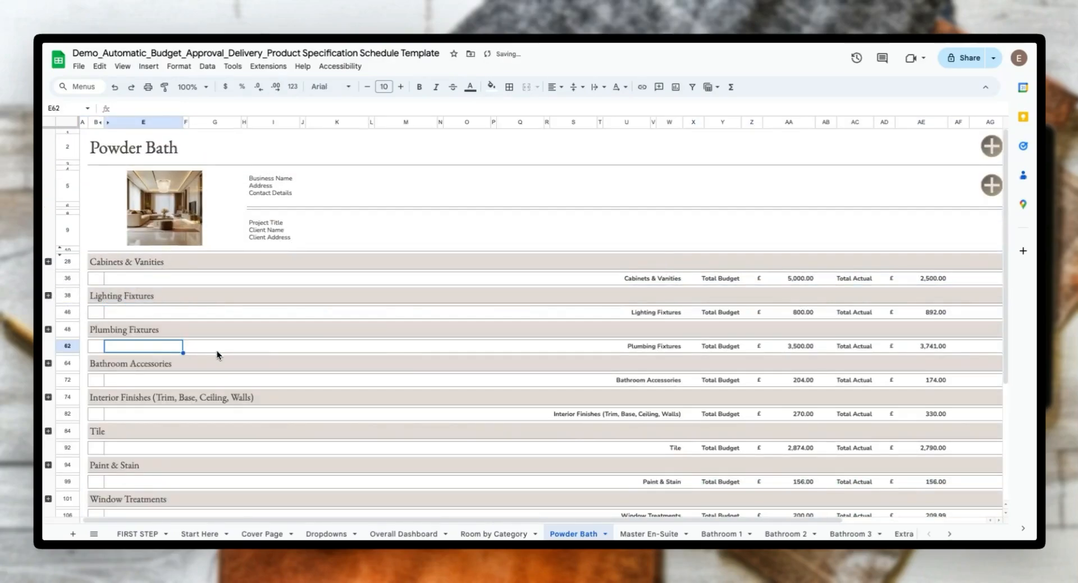
Look through the collapsed Powder Bath categories and their totals, and select the Plumbing Fixtures heading.
{"action": "scroll", "coordinate": [264, 355], "scroll_direction": "down", "scroll_amount": 5}
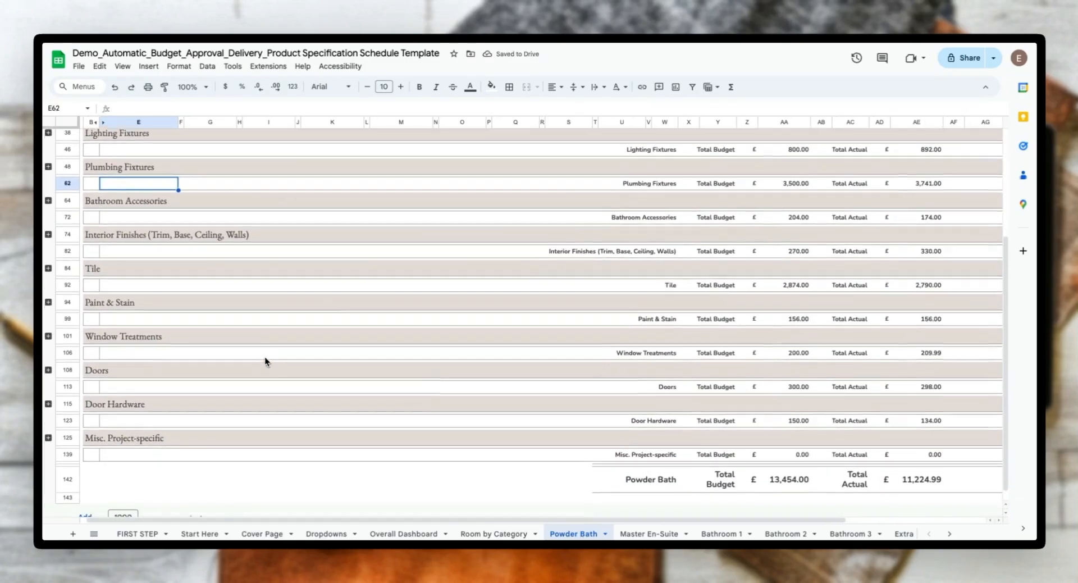
{"action": "scroll", "coordinate": [264, 356], "scroll_direction": "down", "scroll_amount": 1}
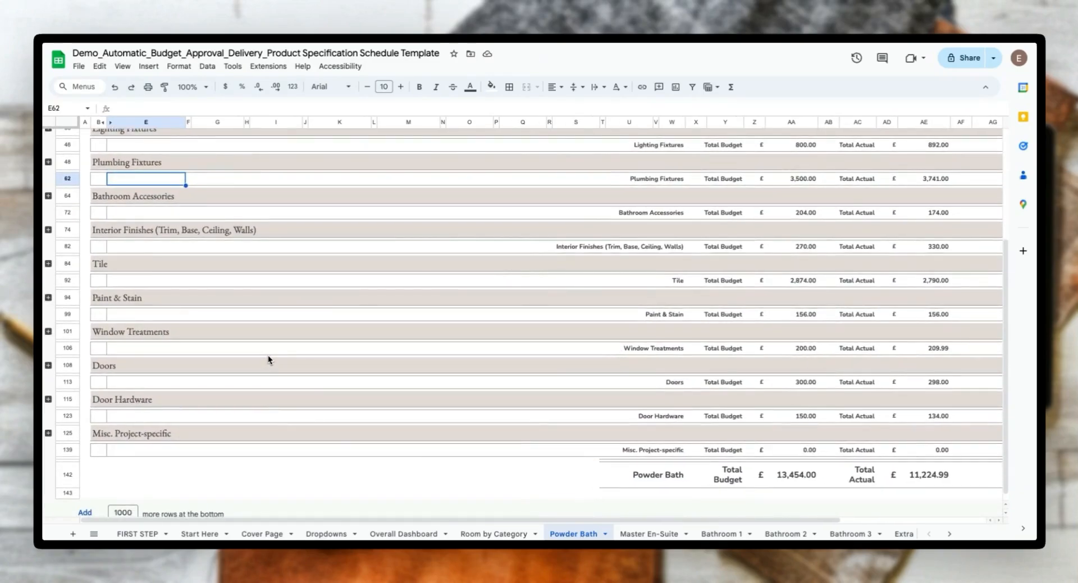
{"action": "scroll", "coordinate": [490, 423], "scroll_direction": "up", "scroll_amount": 6}
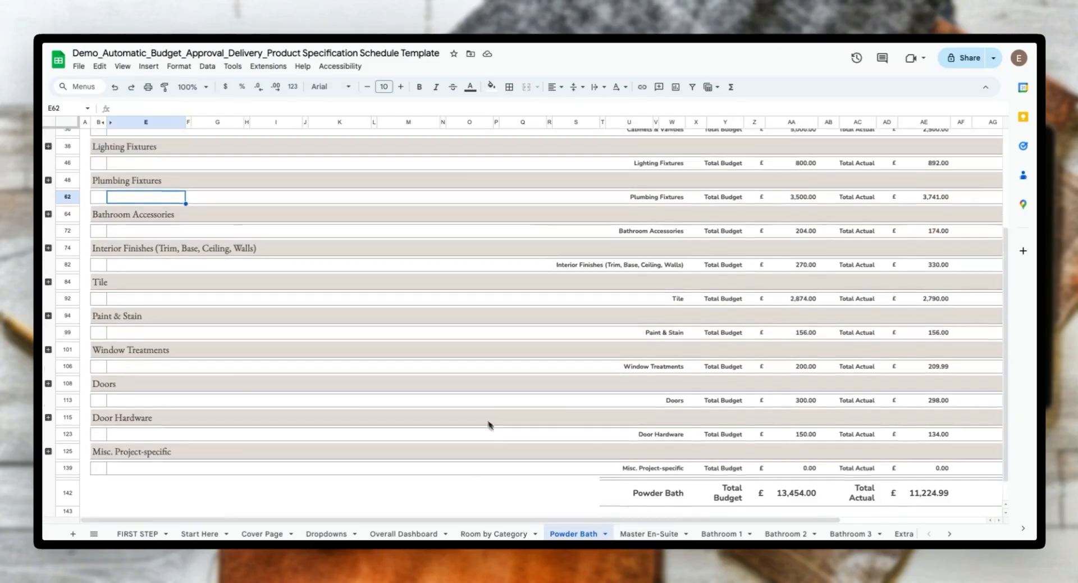
{"action": "left_click", "coordinate": [126, 329]}
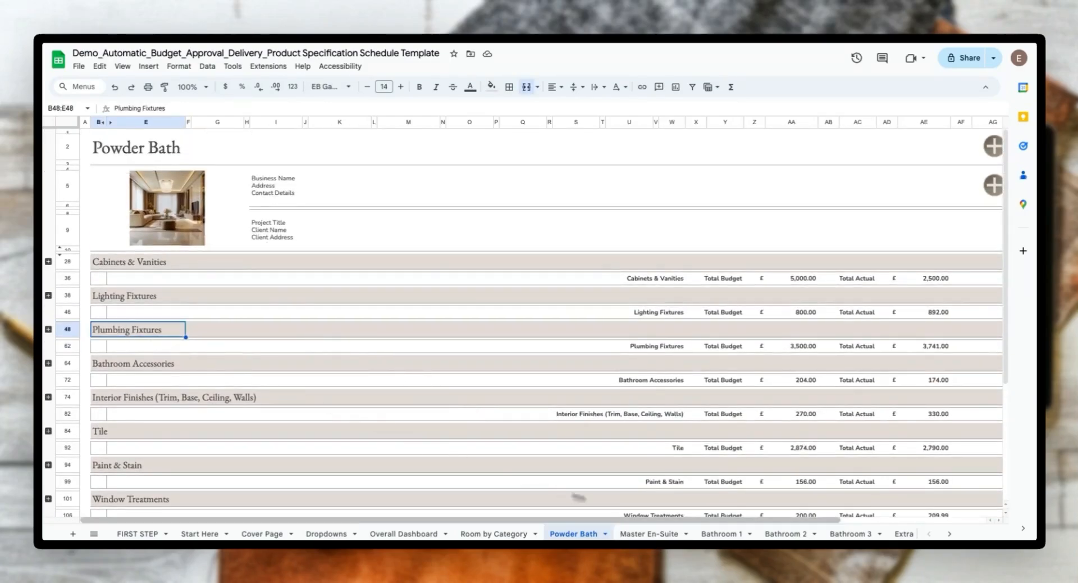
Add a new category block to the Powder Bath room below the Cabinets & Vanities total row and review its blank product rows.
{"action": "scroll", "coordinate": [185, 339], "scroll_direction": "down", "scroll_amount": 3}
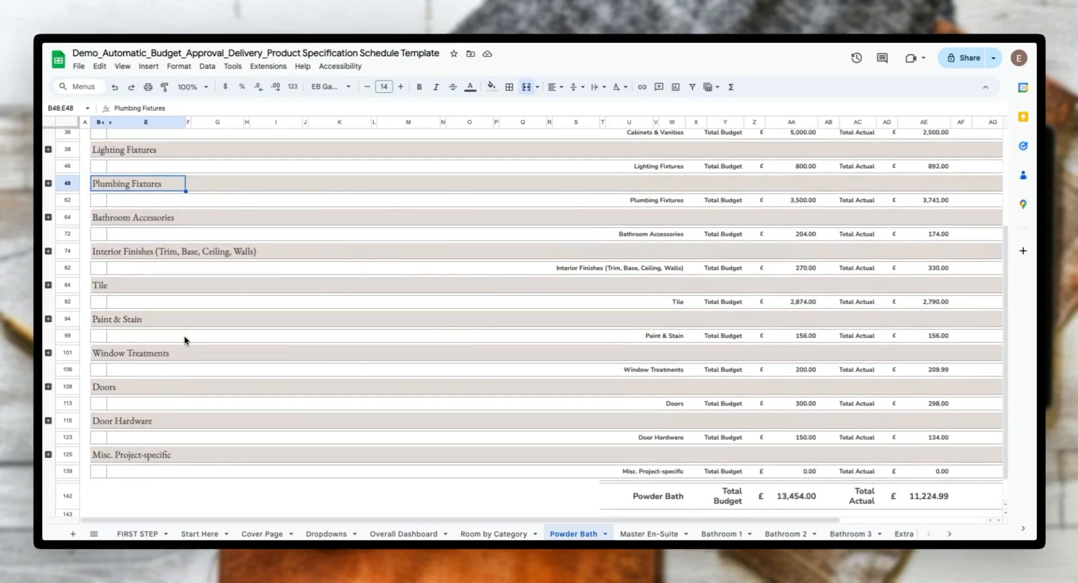
{"action": "scroll", "coordinate": [184, 335], "scroll_direction": "up", "scroll_amount": 3}
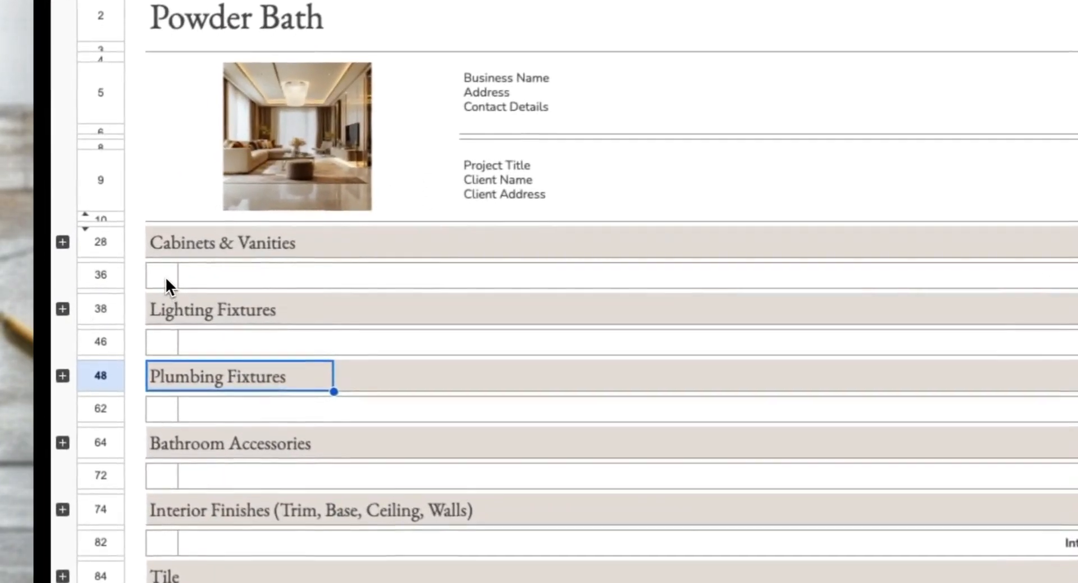
{"action": "left_click", "coordinate": [164, 275]}
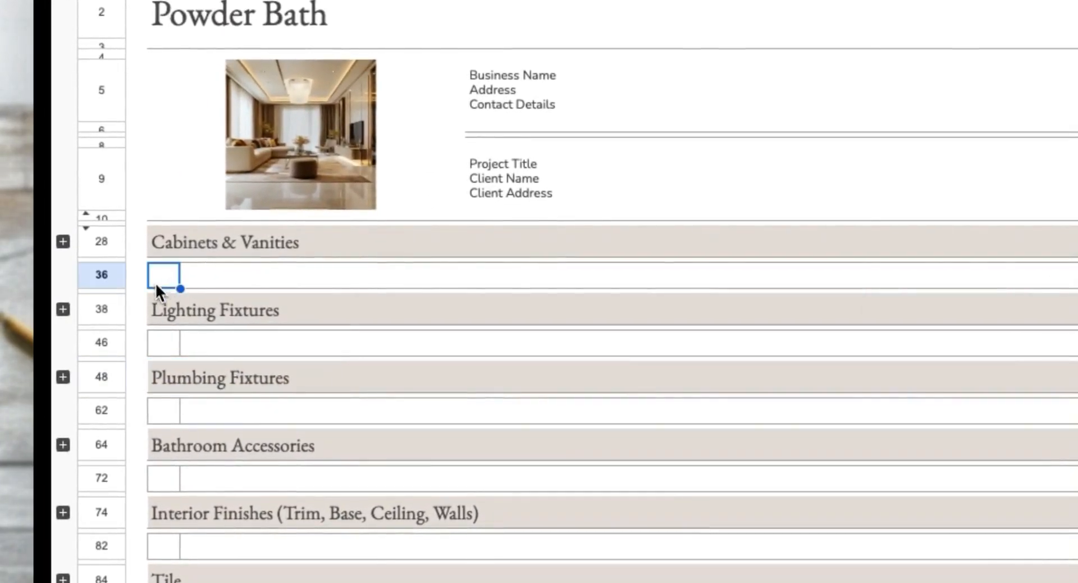
{"action": "scroll", "coordinate": [866, 262], "scroll_direction": "right", "scroll_amount": 3}
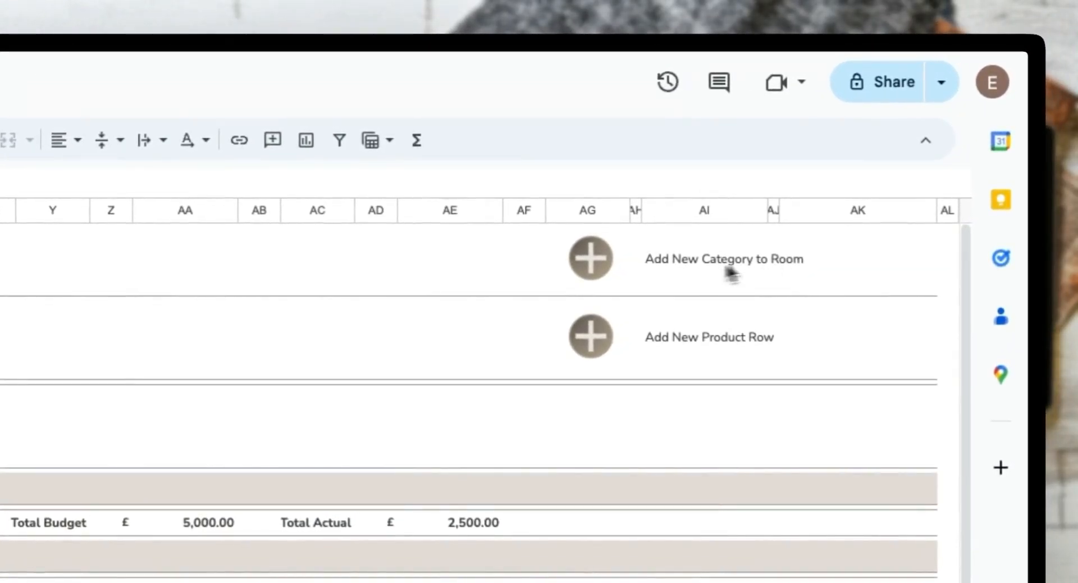
{"action": "left_click", "coordinate": [591, 258]}
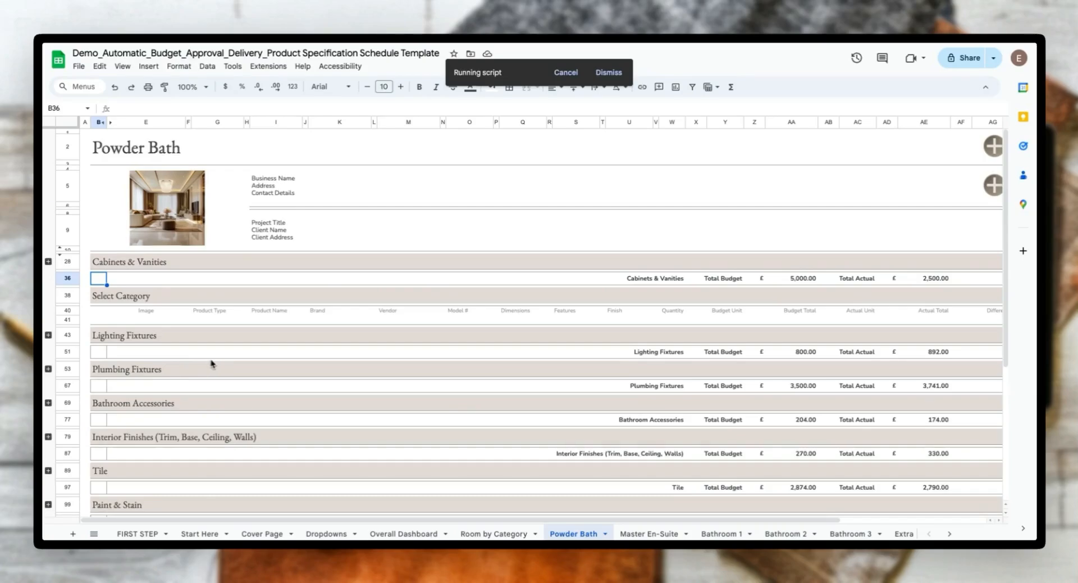
{"action": "scroll", "coordinate": [260, 368], "scroll_direction": "down", "scroll_amount": 1}
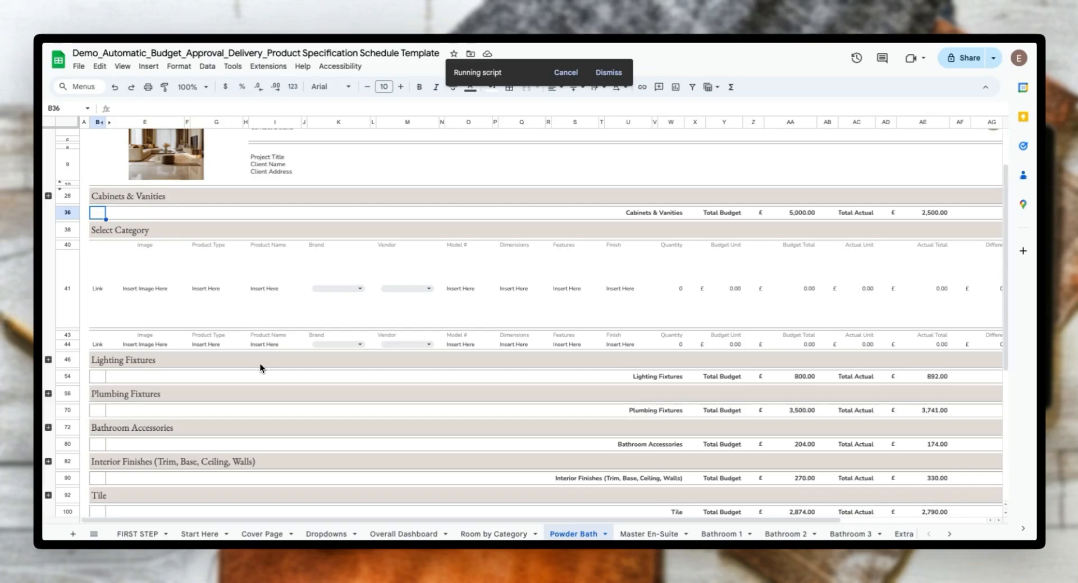
{"action": "scroll", "coordinate": [260, 368], "scroll_direction": "down", "scroll_amount": 1}
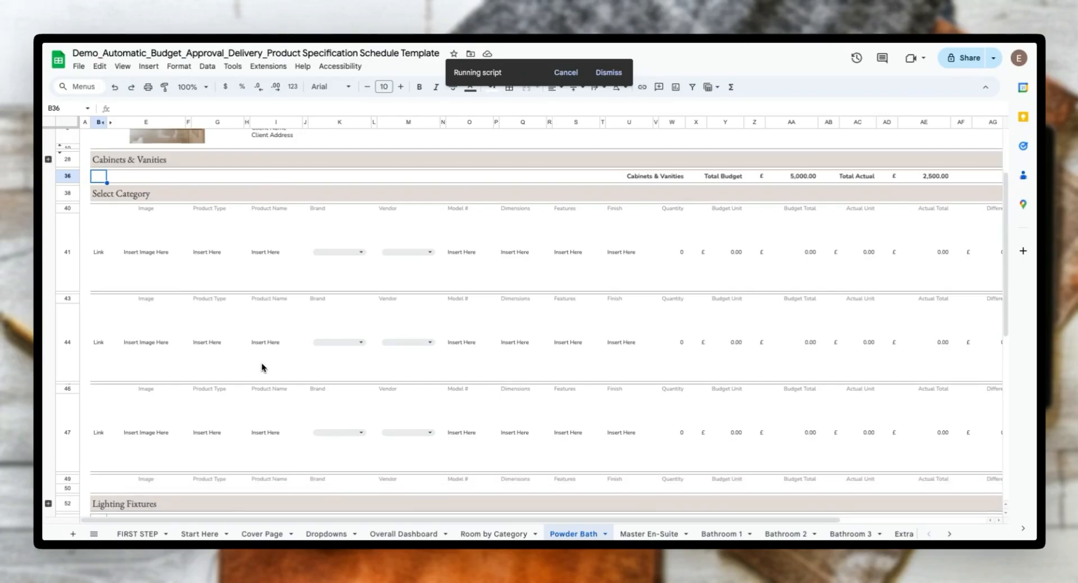
{"action": "scroll", "coordinate": [262, 368], "scroll_direction": "down", "scroll_amount": 3}
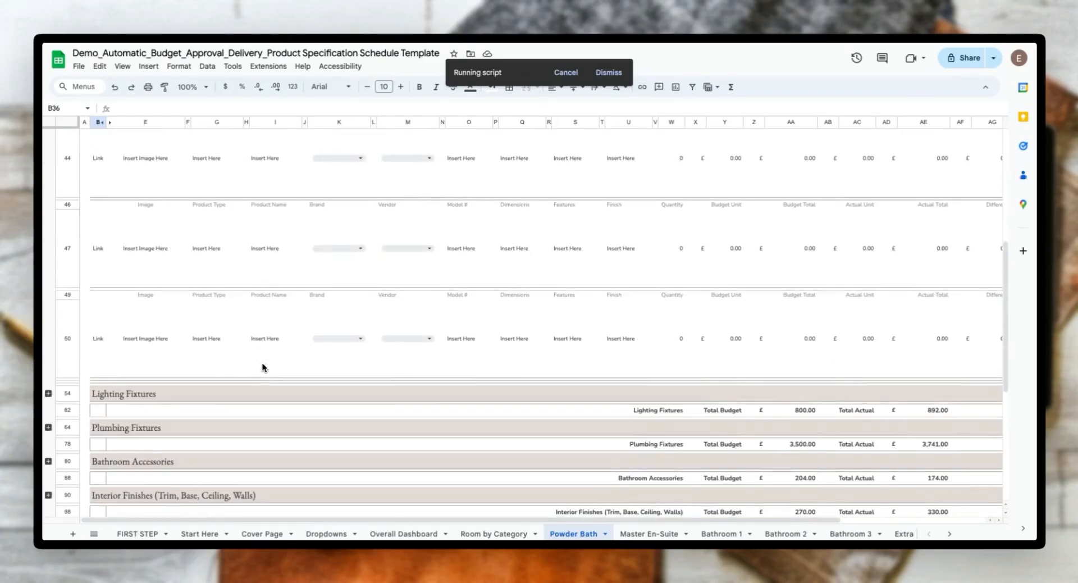
{"action": "scroll", "coordinate": [263, 367], "scroll_direction": "up", "scroll_amount": 1}
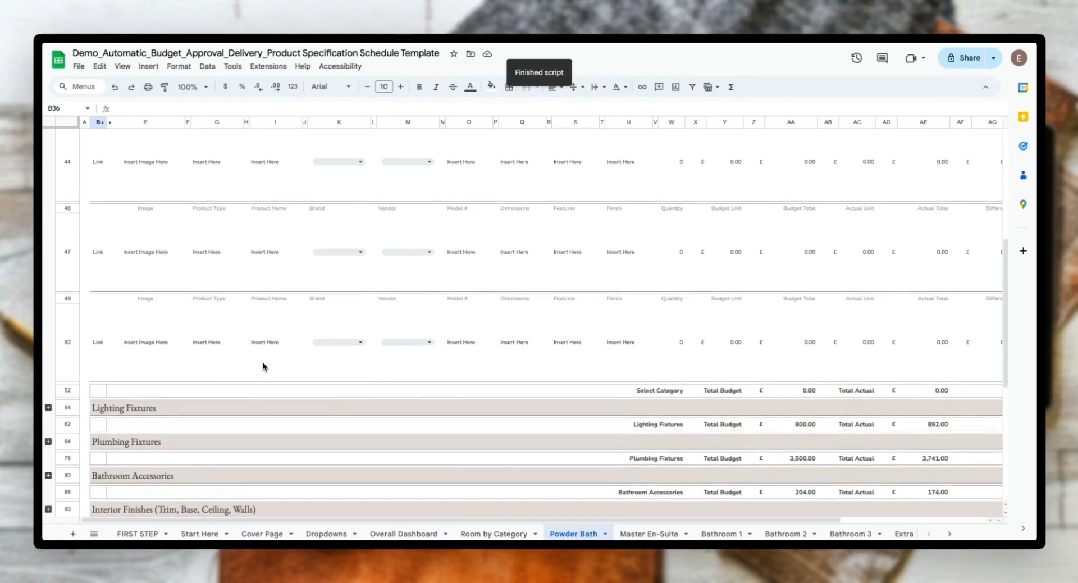
{"action": "scroll", "coordinate": [266, 362], "scroll_direction": "up", "scroll_amount": 3}
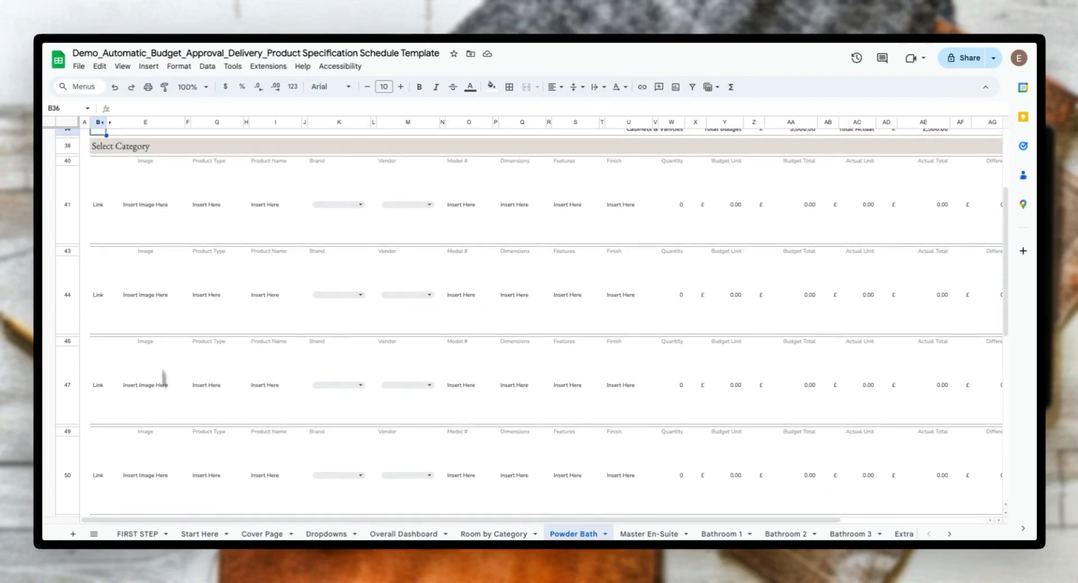
Group rows 39 to 50 of the new Select Category block and collapse the group.
{"action": "left_click", "coordinate": [77, 160]}
{"action": "scroll", "coordinate": [193, 325], "scroll_direction": "down", "scroll_amount": 3}
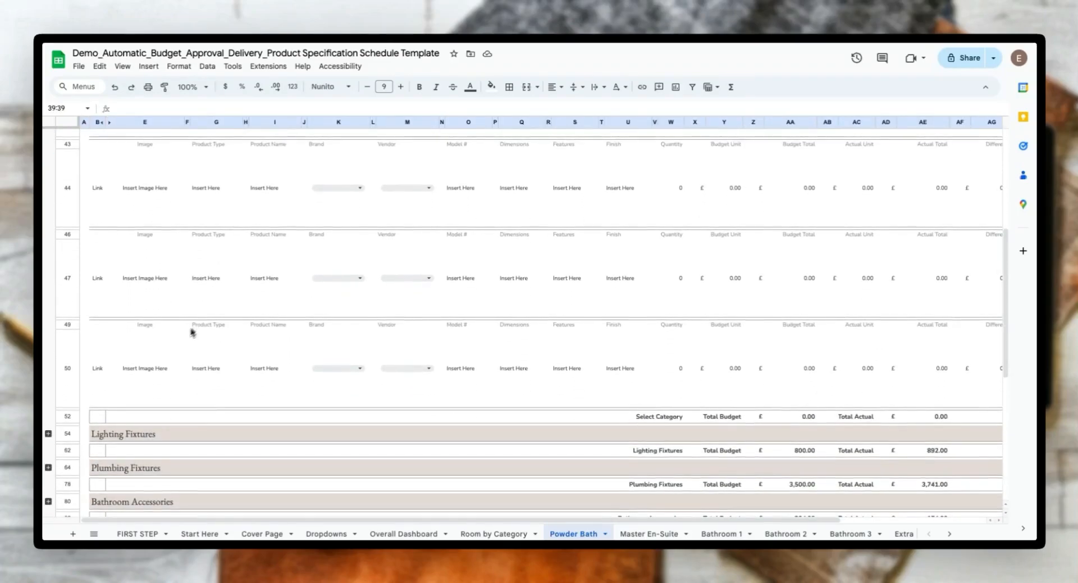
{"action": "left_click", "coordinate": [72, 393], "text": "shift"}
{"action": "right_click", "coordinate": [72, 393]}
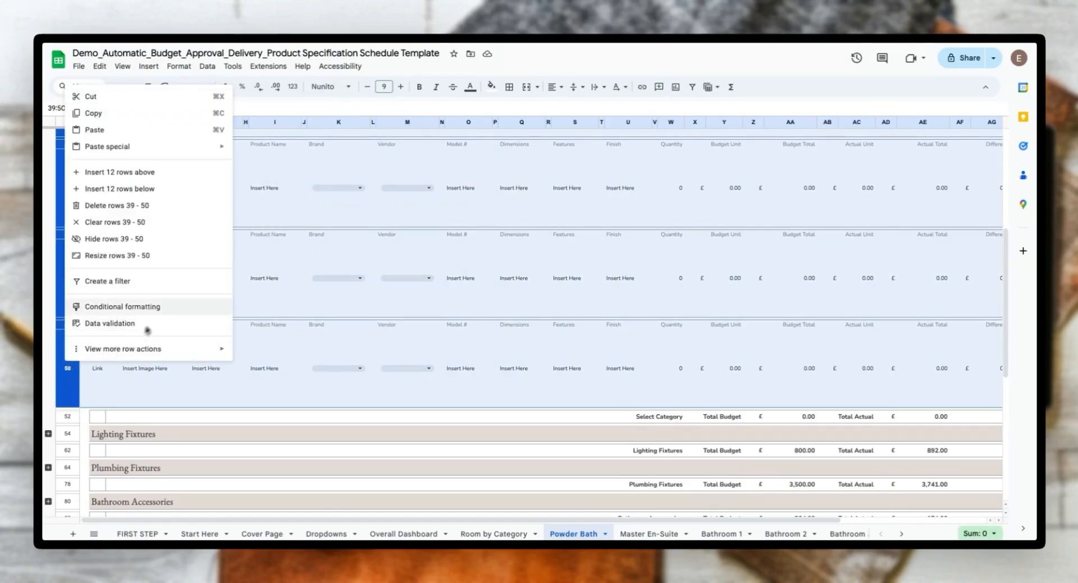
{"action": "mouse_move", "coordinate": [168, 348]}
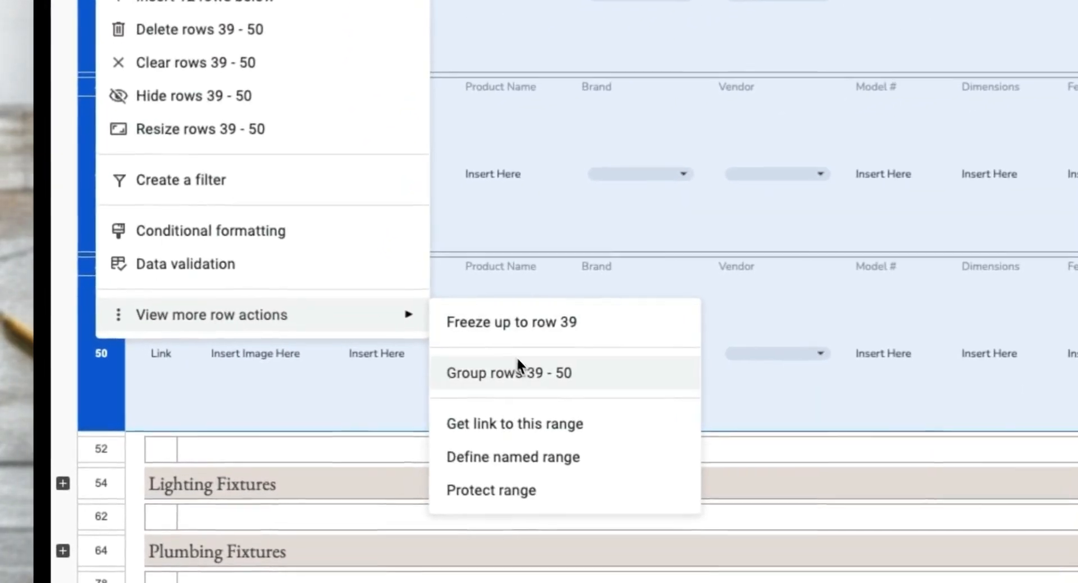
{"action": "left_click", "coordinate": [287, 375]}
{"action": "scroll", "coordinate": [232, 318], "scroll_direction": "up", "scroll_amount": 5}
{"action": "left_click", "coordinate": [62, 207]}
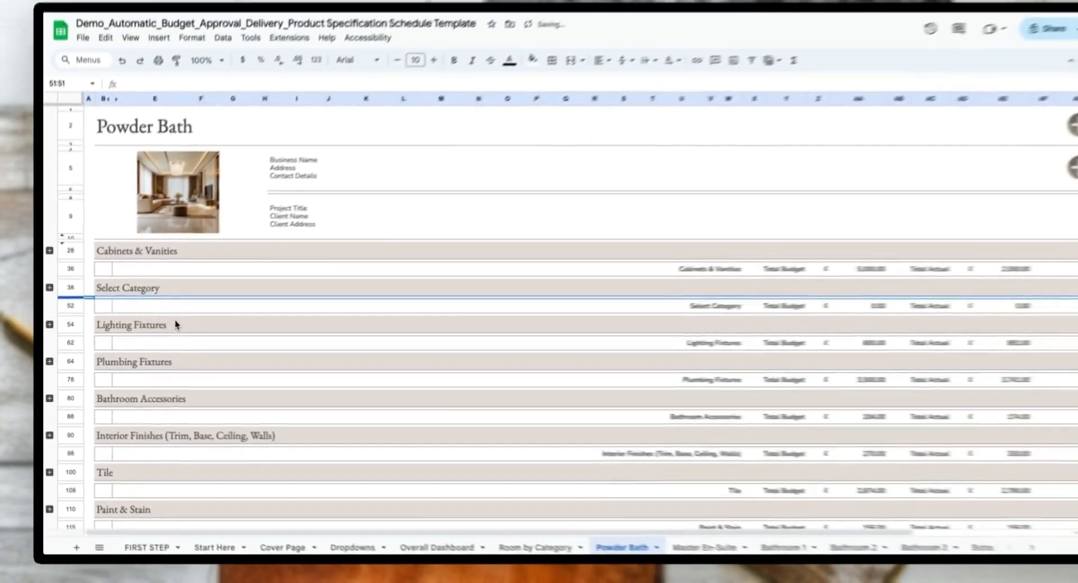
Set the category of the new block in row 38 to New Category 1.
{"action": "left_click", "coordinate": [168, 318]}
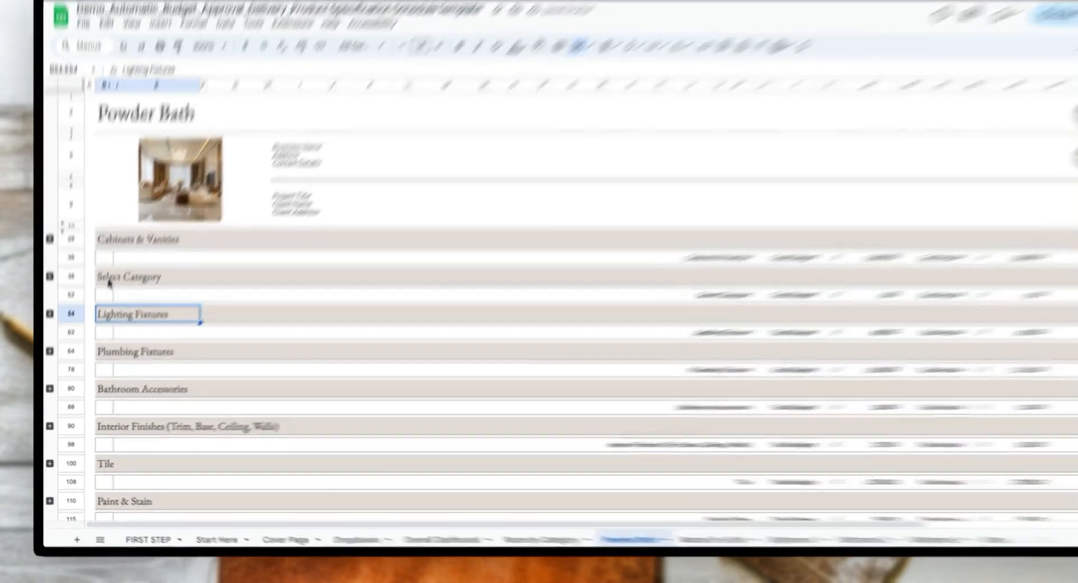
{"action": "double_click", "coordinate": [115, 296]}
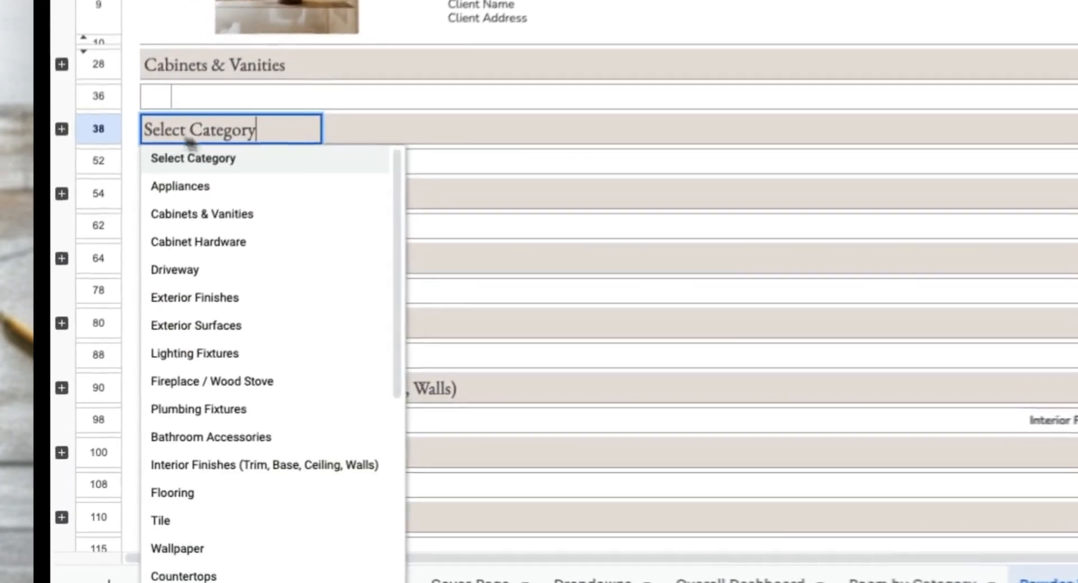
{"action": "scroll", "coordinate": [162, 478], "scroll_direction": "down", "scroll_amount": 3}
{"action": "scroll", "coordinate": [292, 415], "scroll_direction": "down", "scroll_amount": 2}
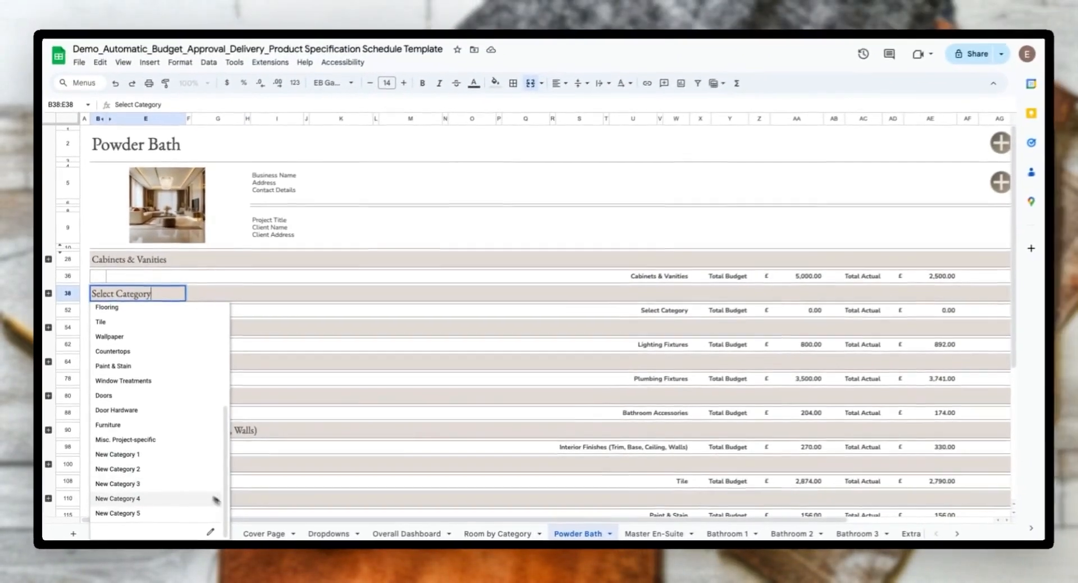
{"action": "left_click", "coordinate": [119, 454]}
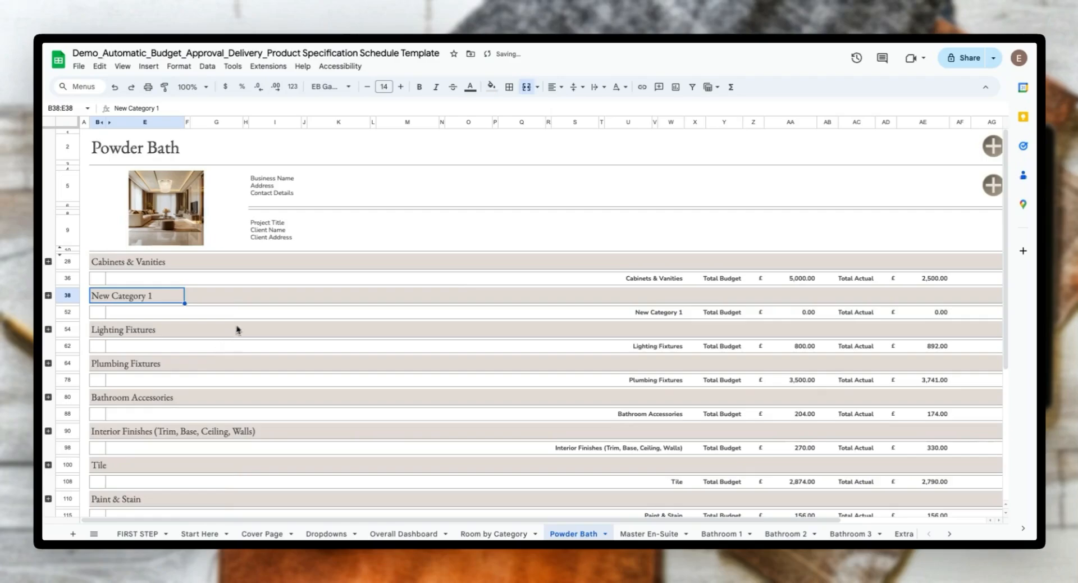
{"action": "left_click", "coordinate": [245, 312]}
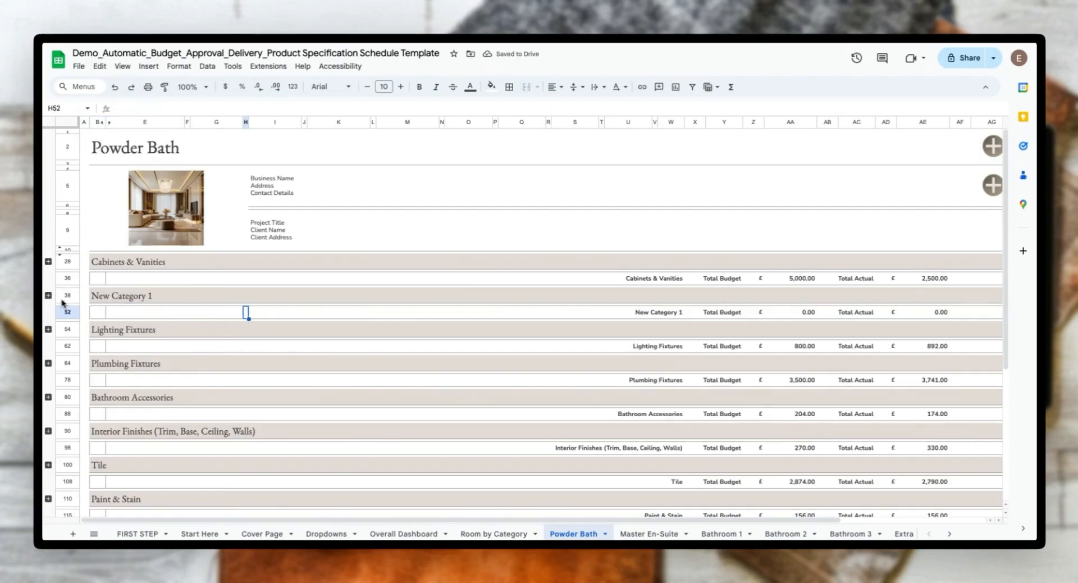
Expand the Cabinets & Vanities group and add a new product row below the blank product in row 34.
{"action": "left_click", "coordinate": [48, 261]}
{"action": "scroll", "coordinate": [224, 372], "scroll_direction": "down", "scroll_amount": 1}
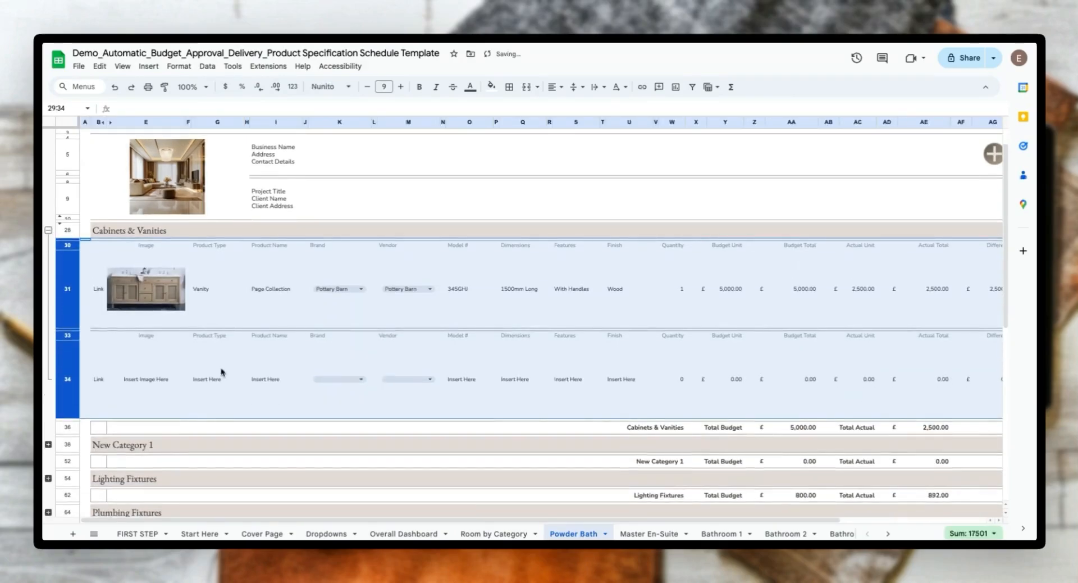
{"action": "left_click", "coordinate": [222, 373]}
{"action": "left_click", "coordinate": [101, 389]}
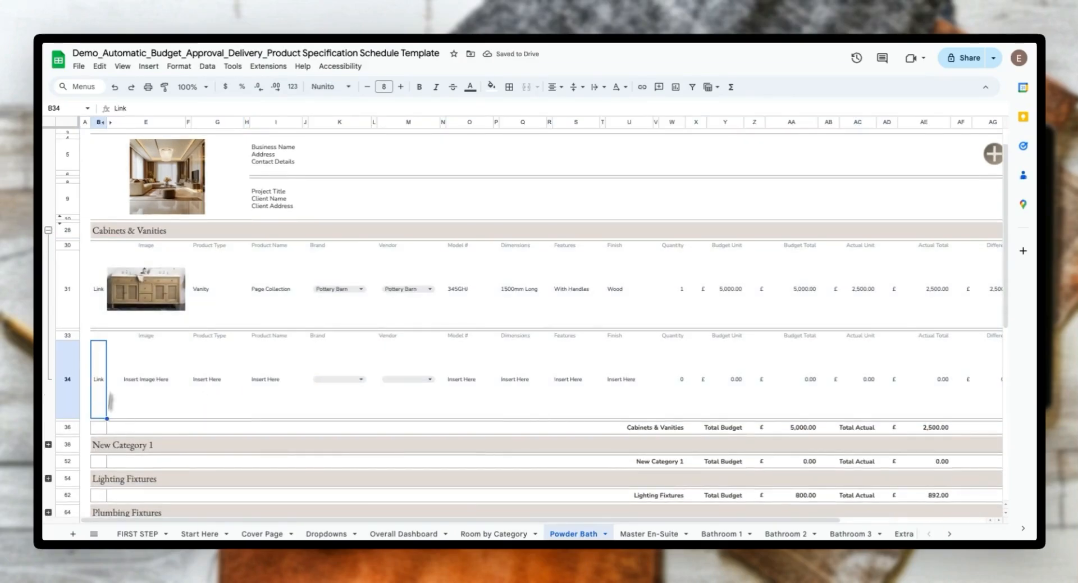
{"action": "scroll", "coordinate": [799, 224], "scroll_direction": "right", "scroll_amount": 3}
{"action": "scroll", "coordinate": [804, 227], "scroll_direction": "up", "scroll_amount": 1}
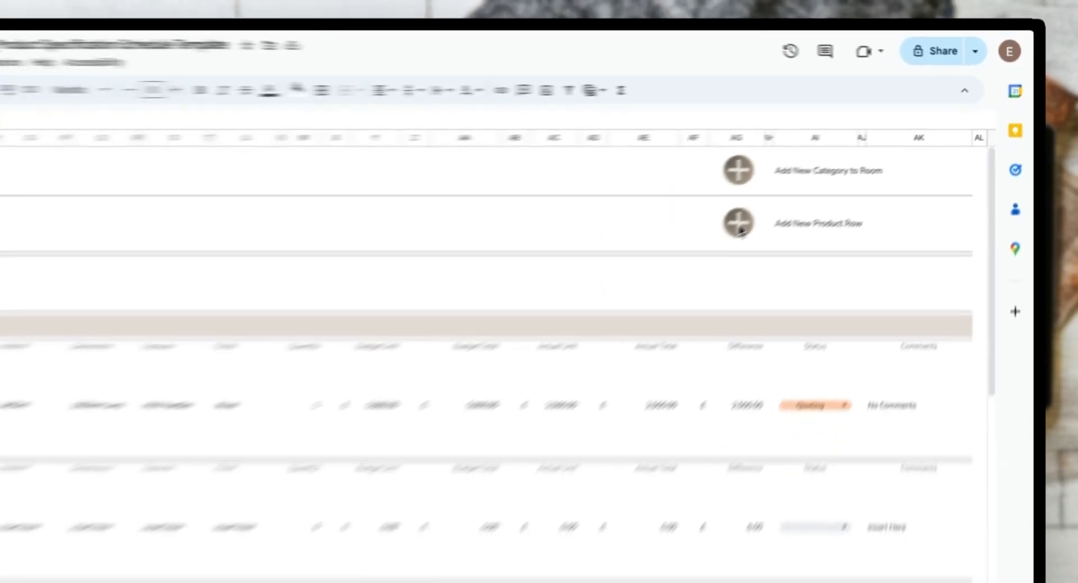
{"action": "scroll", "coordinate": [740, 230], "scroll_direction": "left", "scroll_amount": 3}
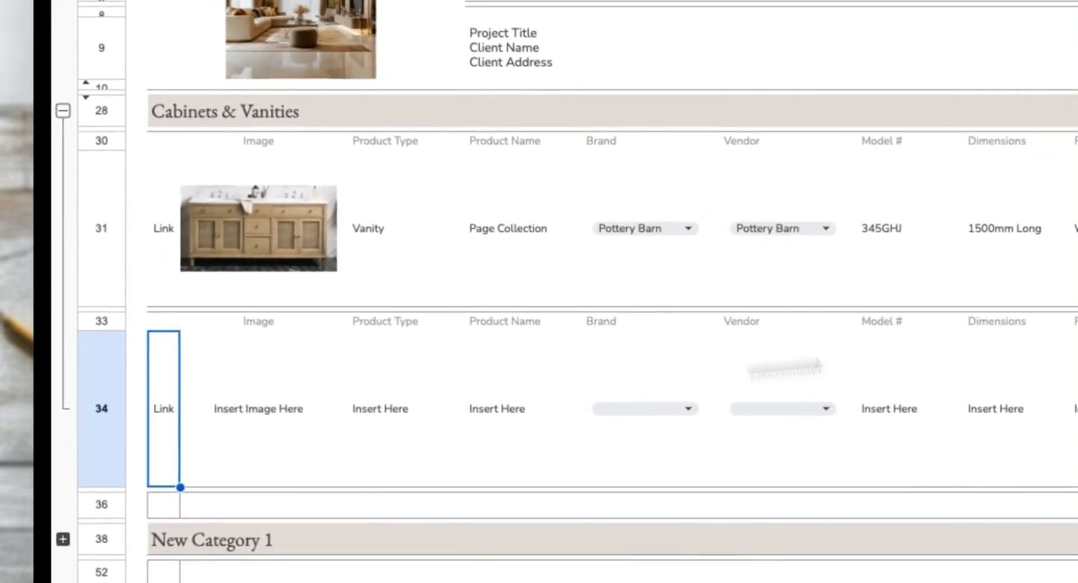
{"action": "scroll", "coordinate": [786, 368], "scroll_direction": "right", "scroll_amount": 4}
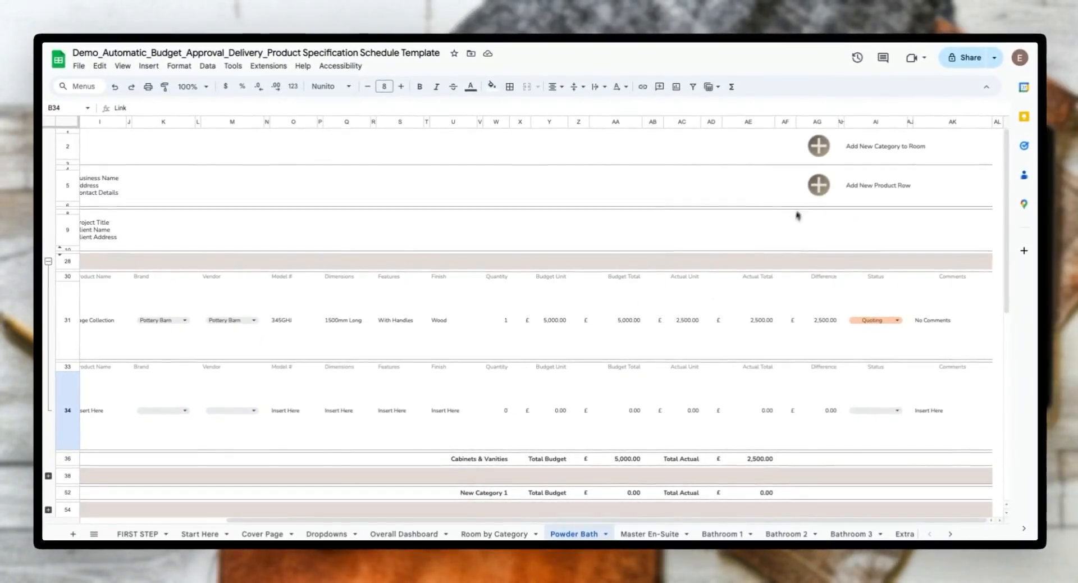
{"action": "left_click", "coordinate": [818, 184]}
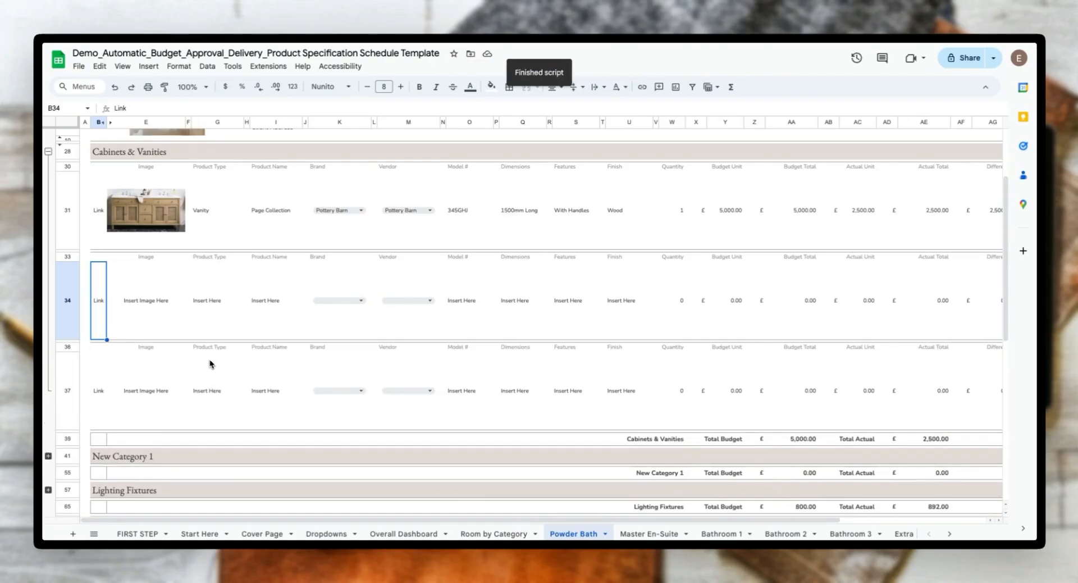
{"action": "scroll", "coordinate": [210, 358], "scroll_direction": "up", "scroll_amount": 1}
{"action": "left_click", "coordinate": [211, 350]}
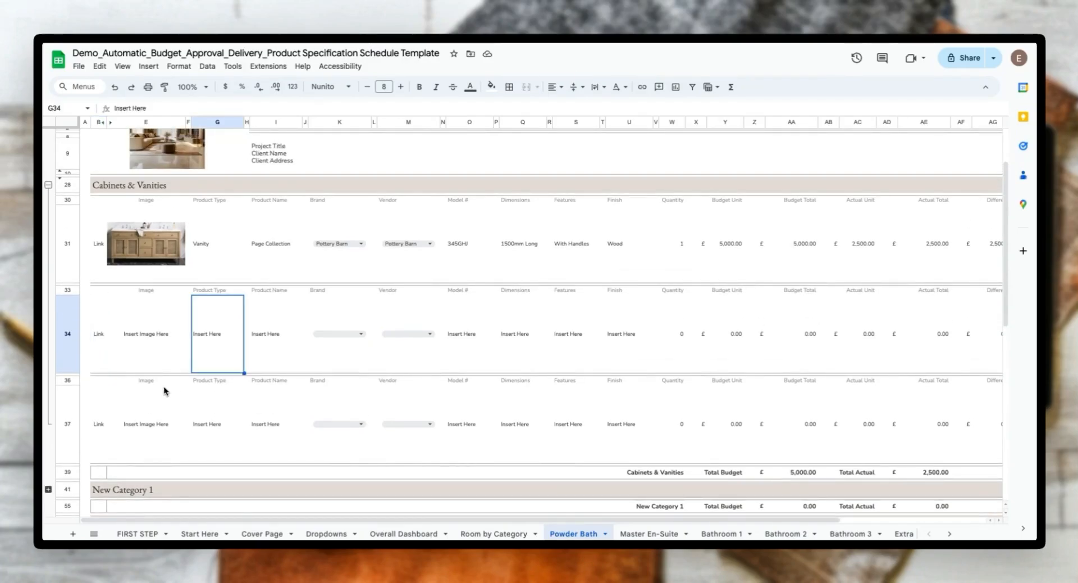
{"action": "left_click", "coordinate": [68, 284]}
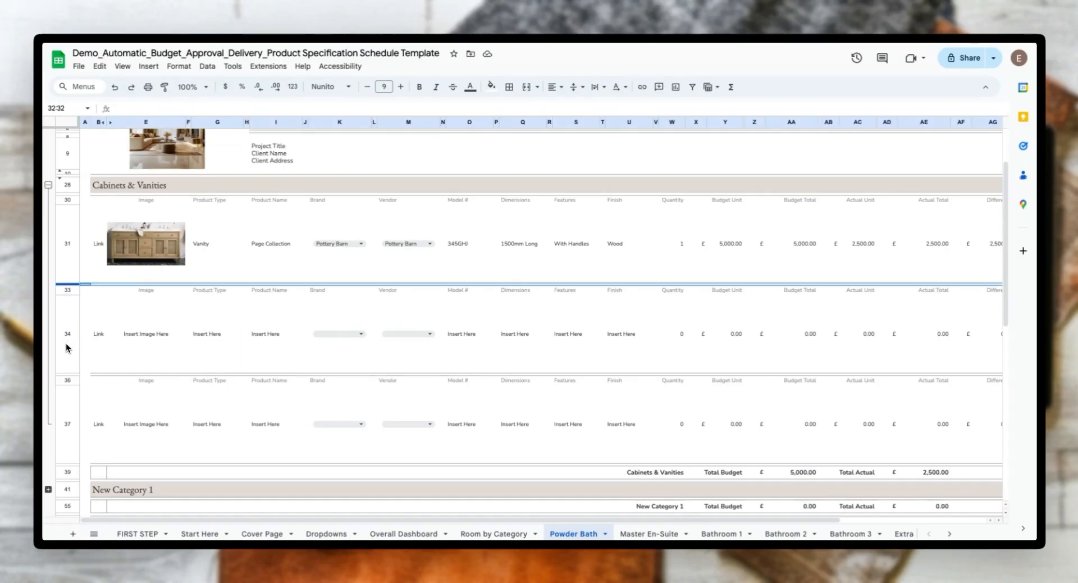
{"action": "left_click", "coordinate": [65, 340], "text": "shift"}
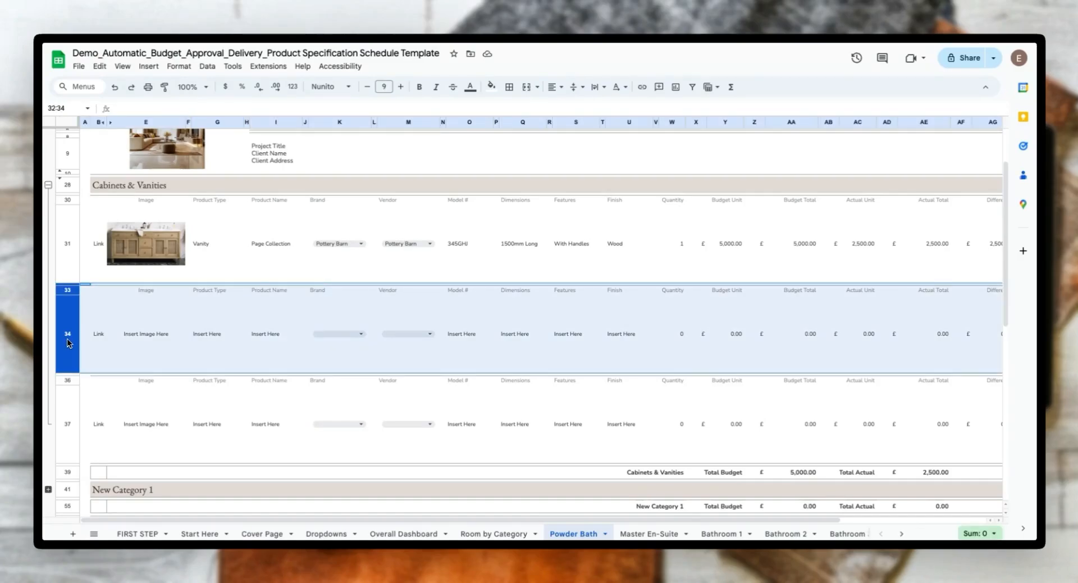
{"action": "right_click", "coordinate": [67, 338]}
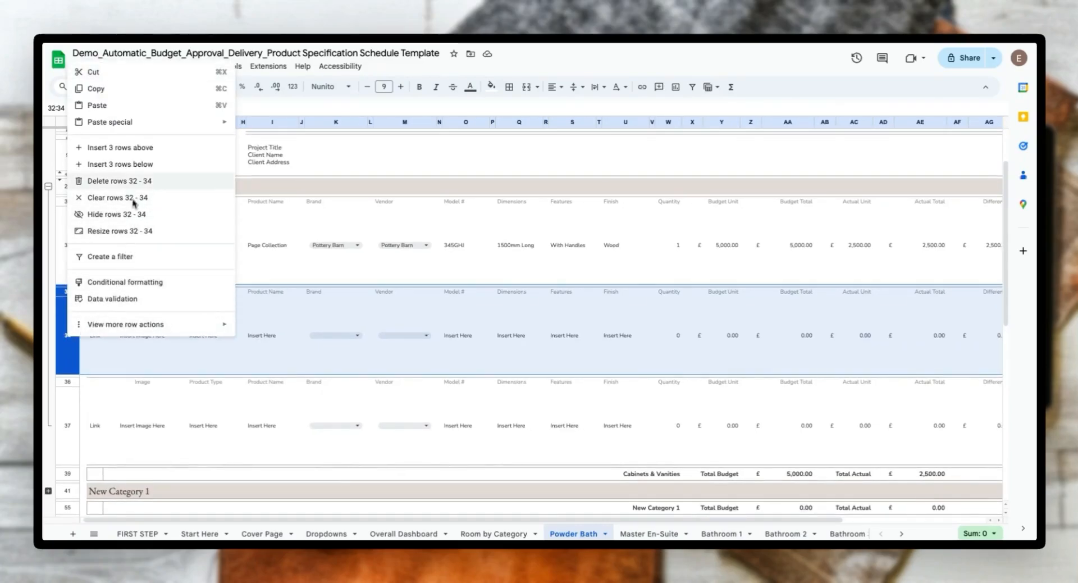
{"action": "left_click", "coordinate": [131, 364]}
View the Room by Category sheet, finishing on the Overall Dashboard sheet.
{"action": "scroll", "coordinate": [238, 406], "scroll_direction": "up", "scroll_amount": 2}
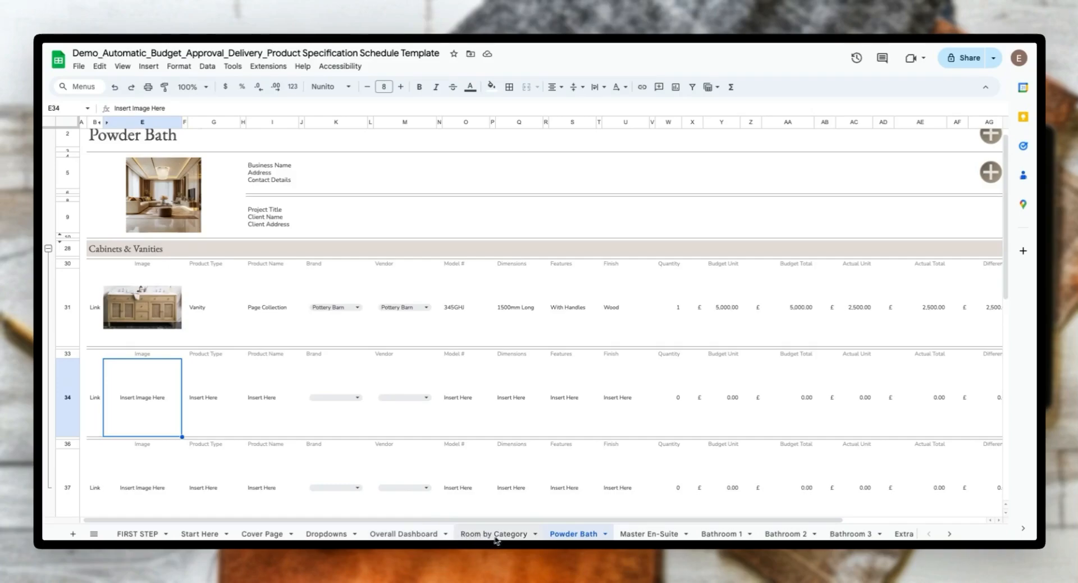
{"action": "scroll", "coordinate": [565, 535], "scroll_direction": "right", "scroll_amount": 3}
{"action": "scroll", "coordinate": [565, 534], "scroll_direction": "left", "scroll_amount": 3}
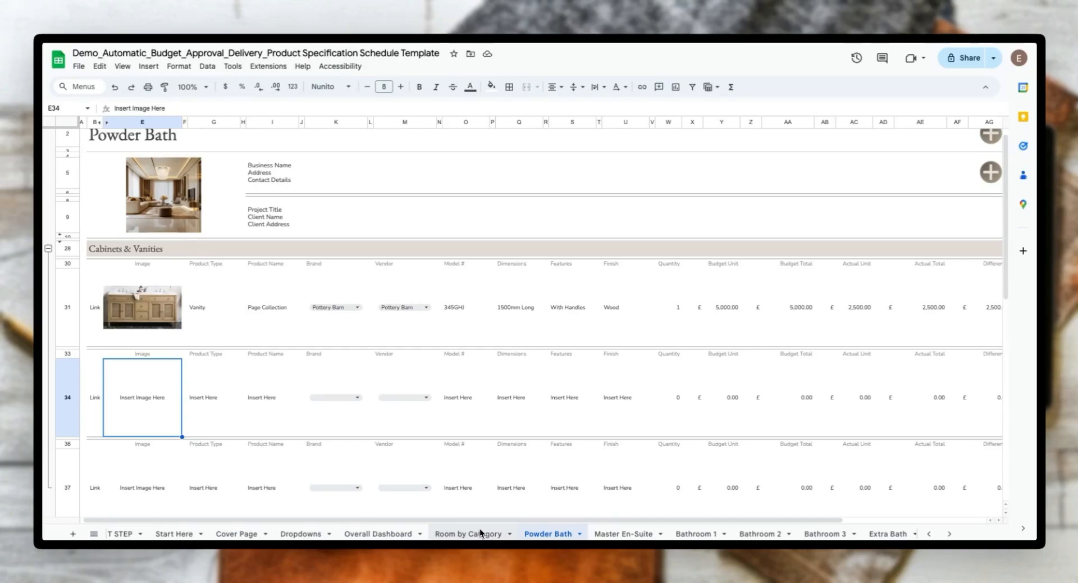
{"action": "left_click", "coordinate": [465, 533]}
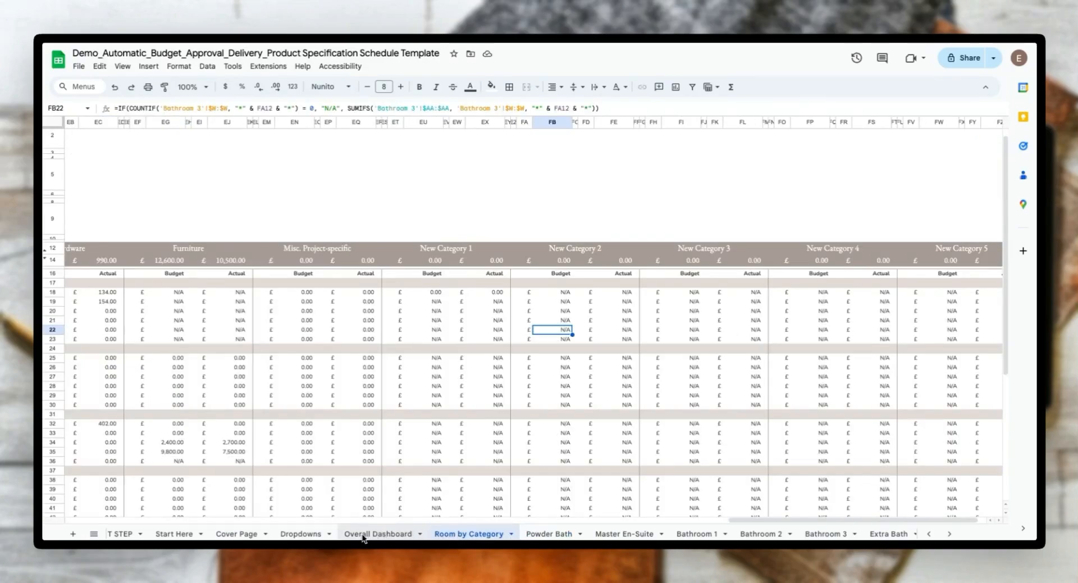
{"action": "left_click", "coordinate": [363, 534]}
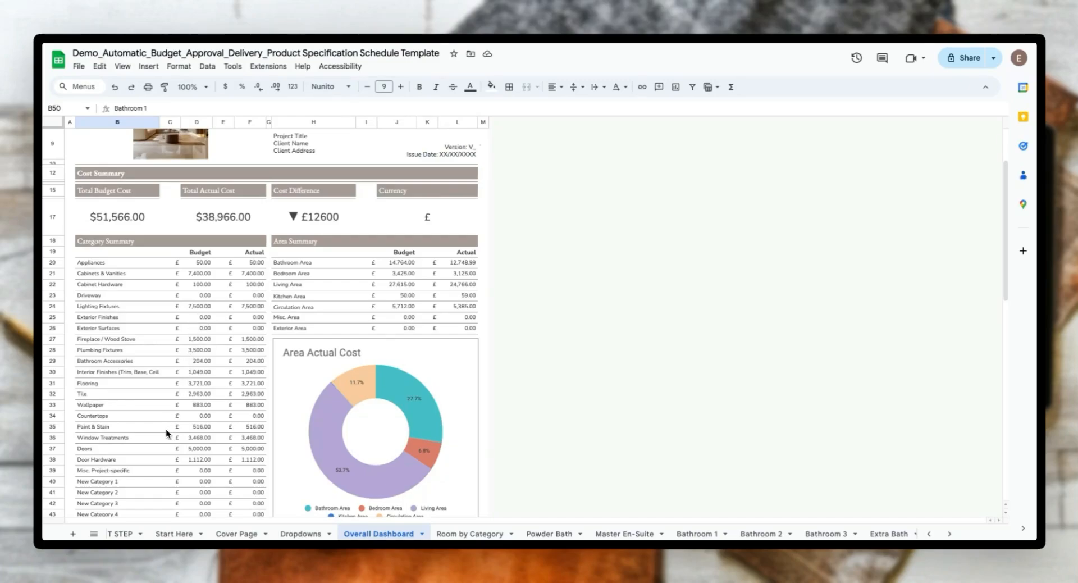